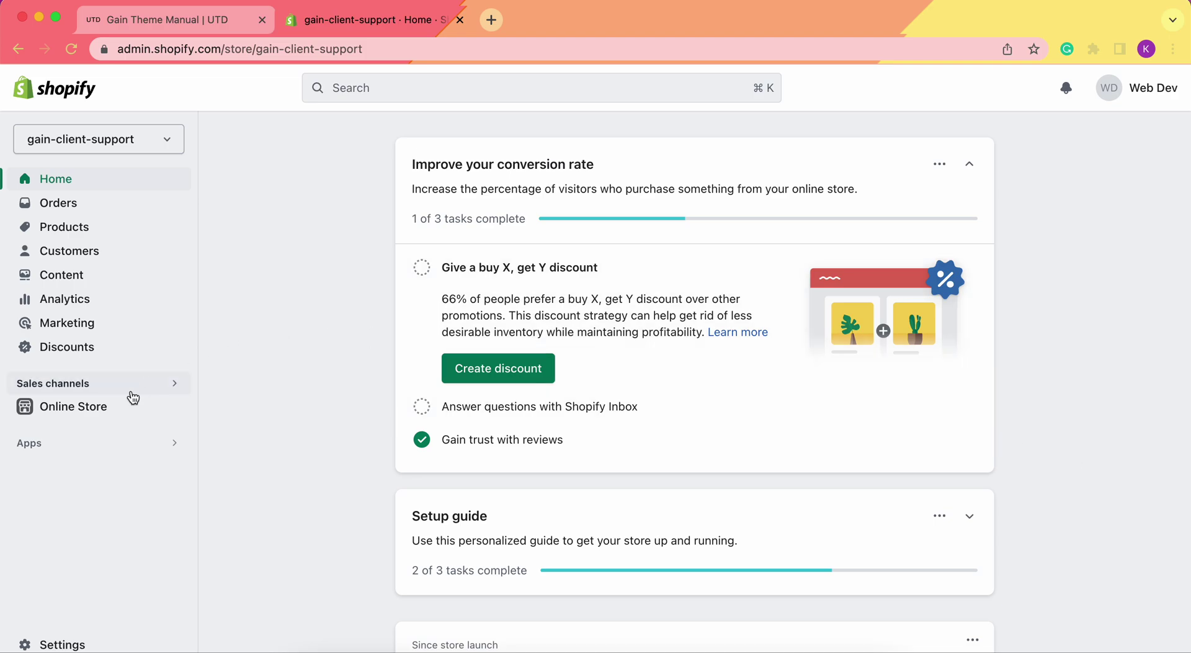
Step: Open the Gain 2.2.0 theme editor from Online Store's Themes page in a new tab
click(100, 406)
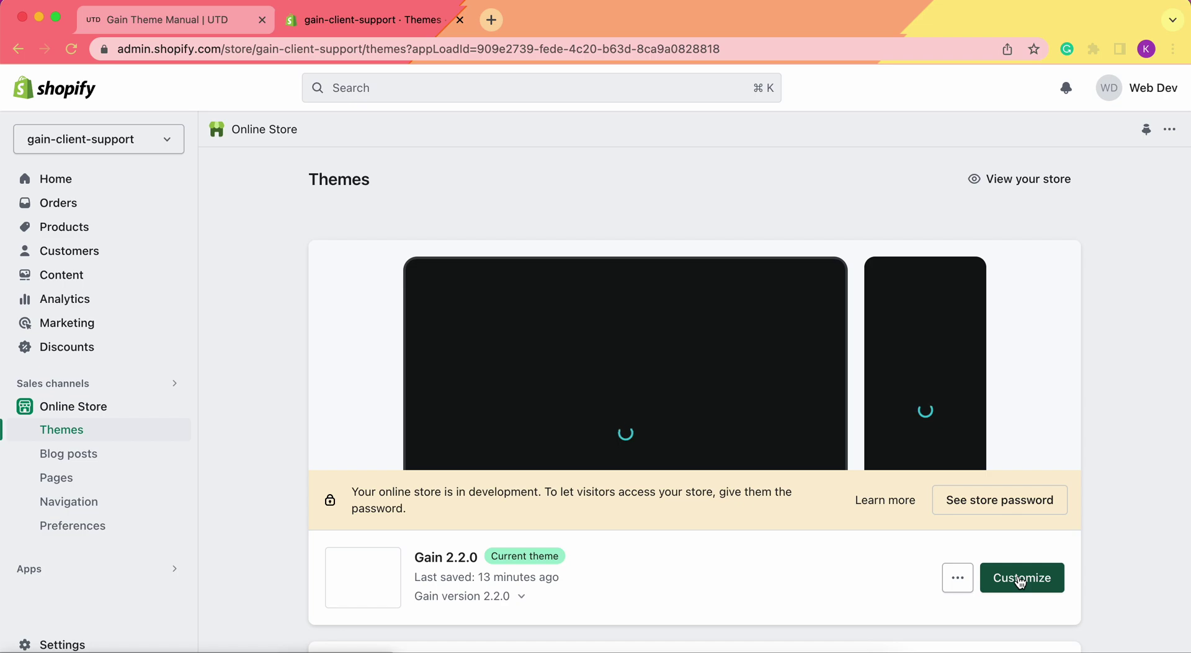
right_click(1021, 582)
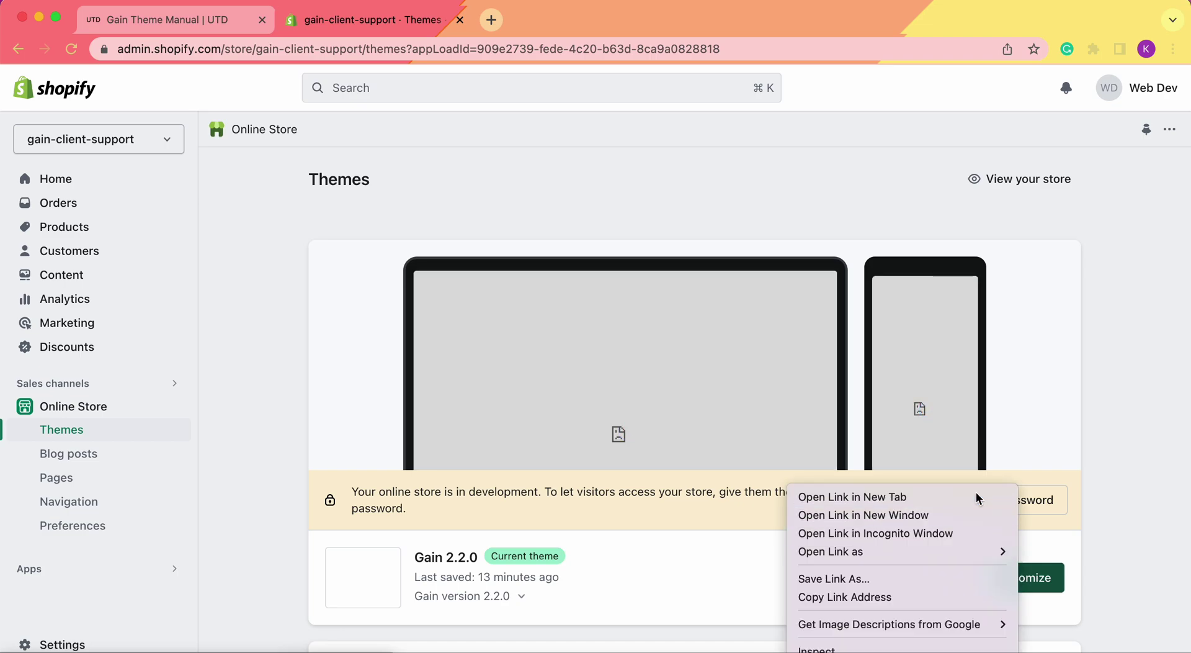
click(868, 491)
click(545, 16)
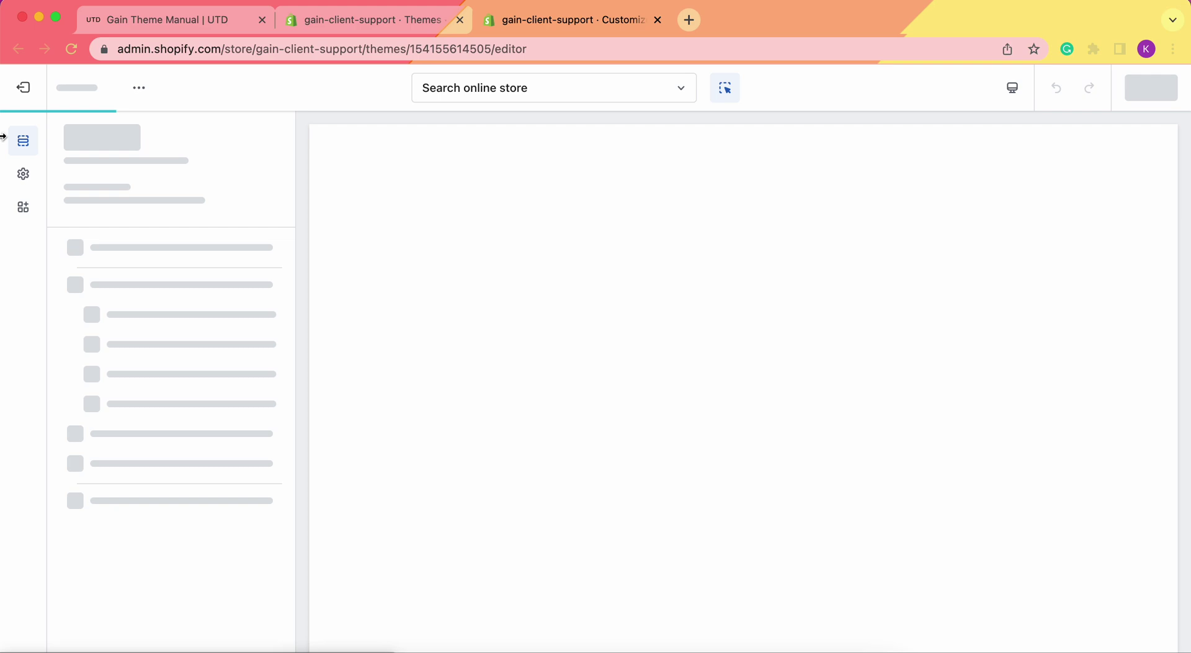
Step: Expand the Gift wrap product group in Theme settings
click(23, 176)
scroll(127, 287, down, 8)
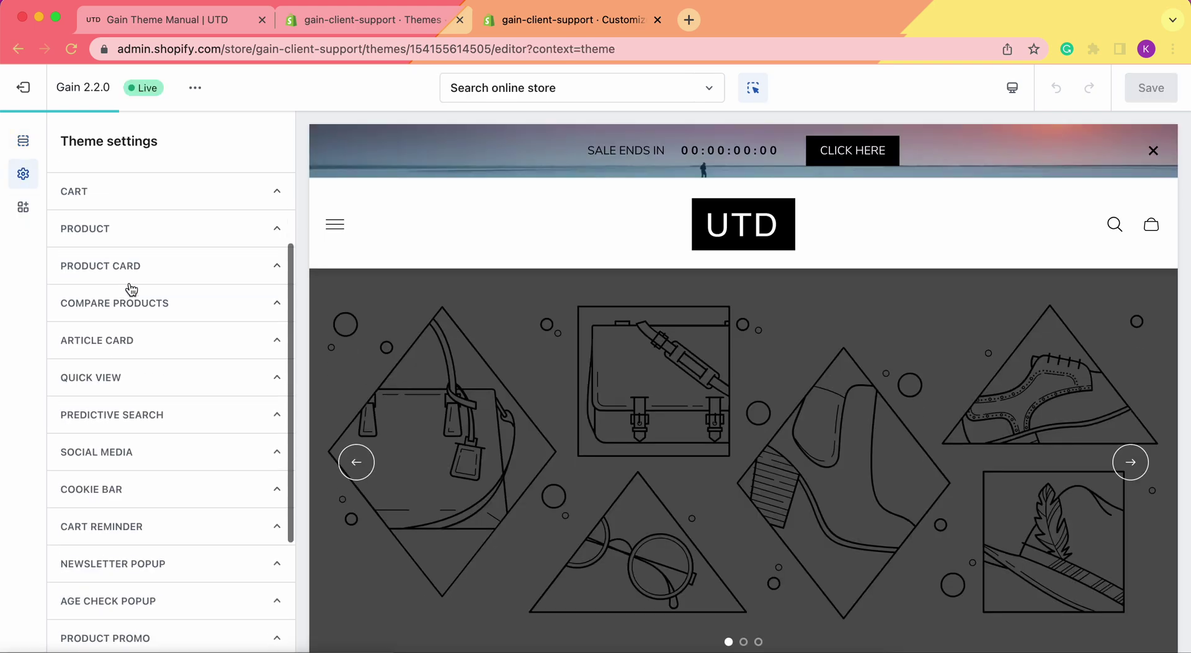
click(87, 482)
scroll(165, 434, down, 3)
scroll(165, 434, down, 2)
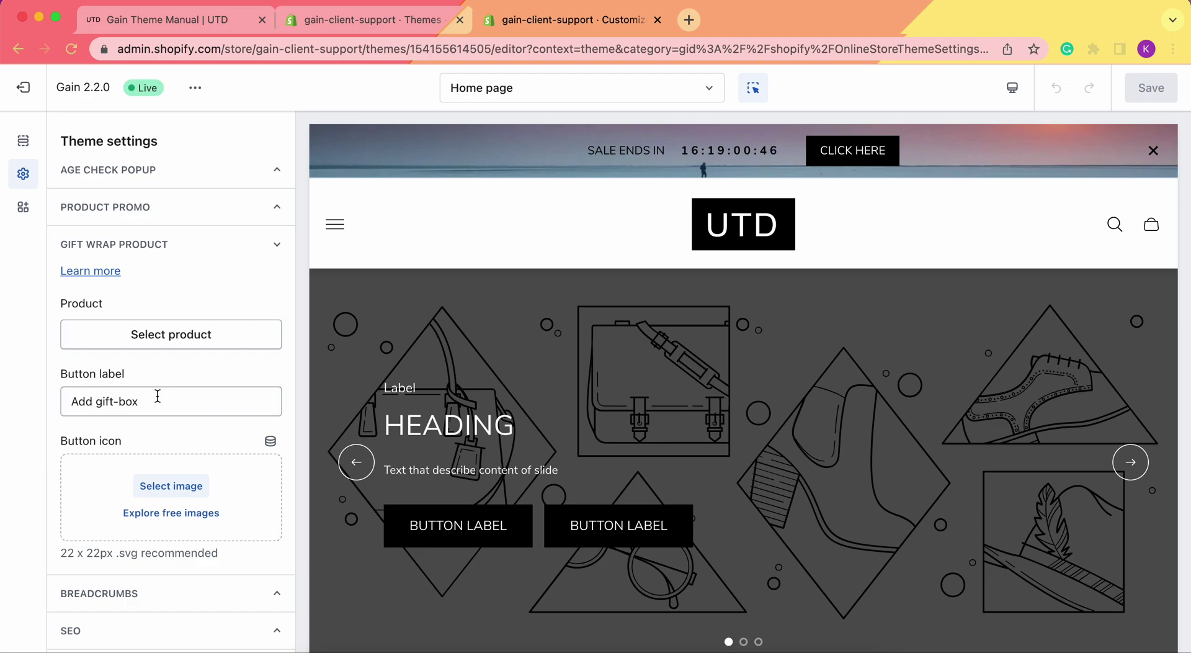
Step: Open the store's product list from the Themes tab, then return to the editor
click(301, 20)
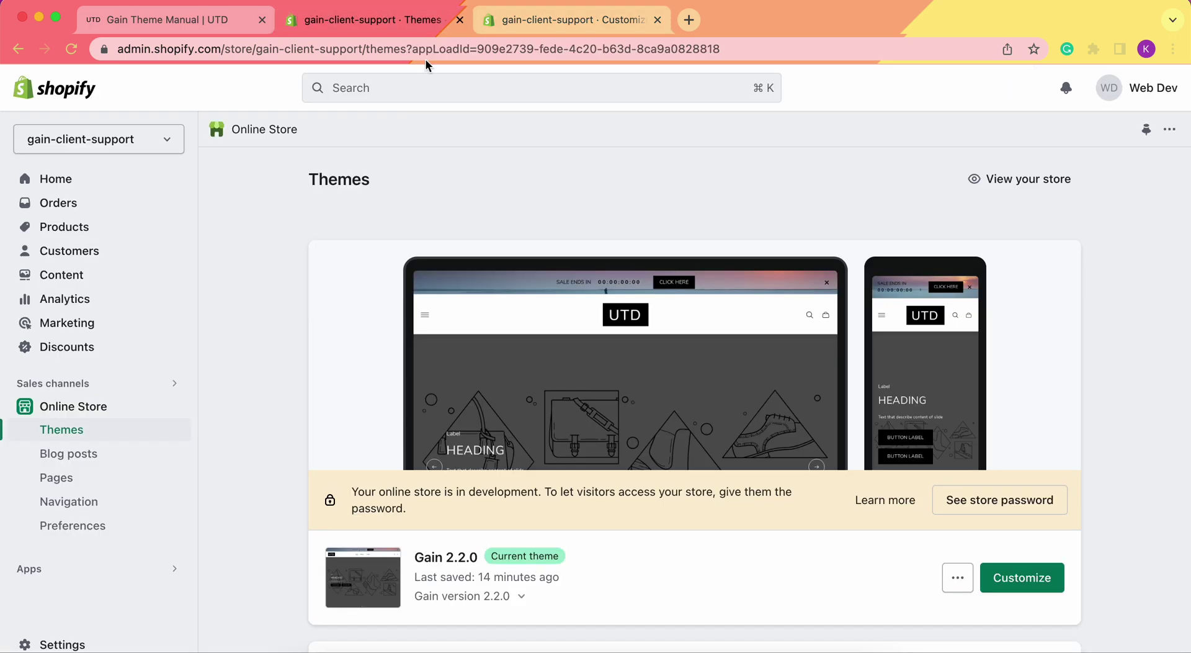
click(86, 235)
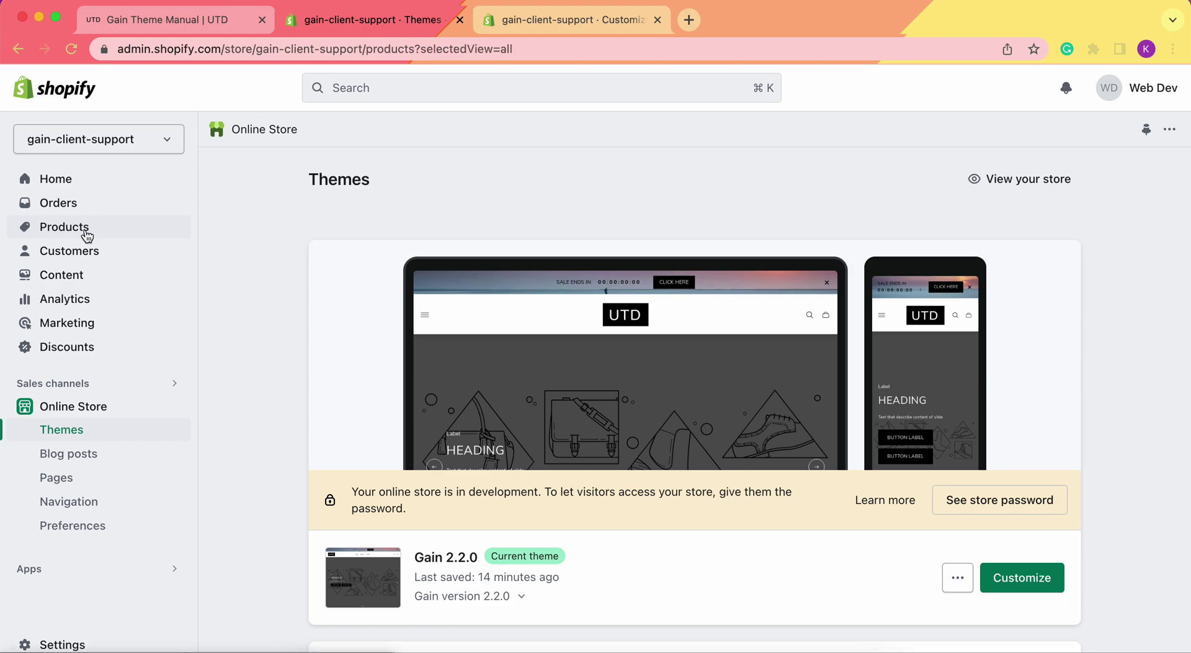
click(570, 15)
Step: Search 'gift' in the product picker and select Gift Box as the gift wrap product
scroll(180, 327, down, 2)
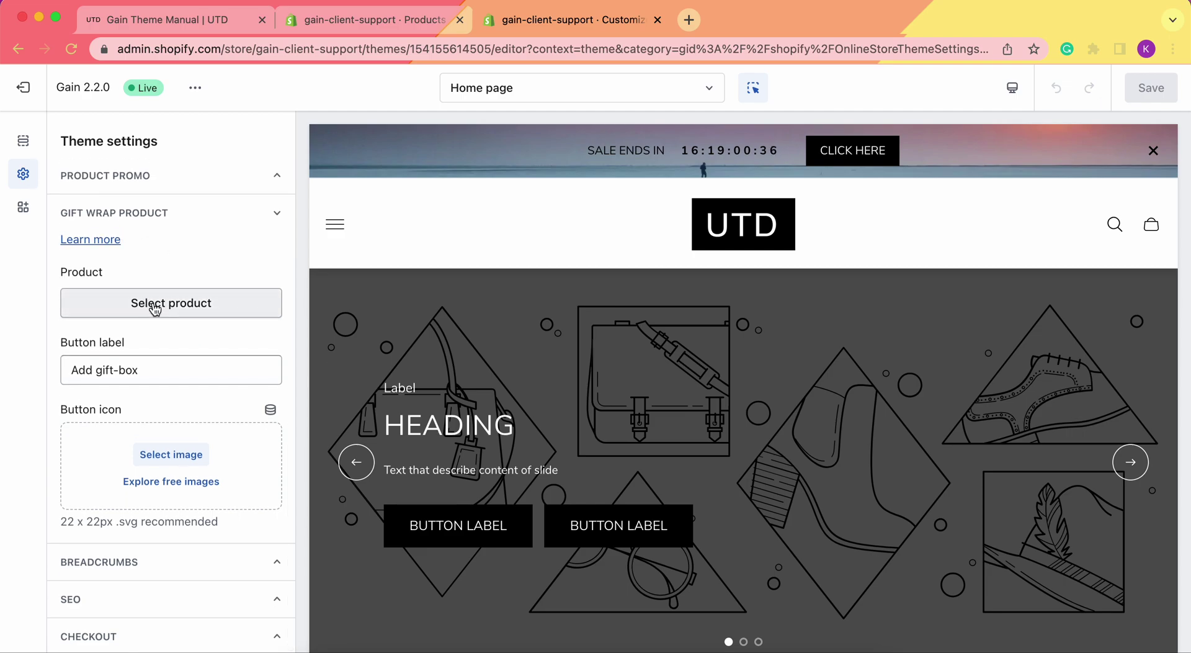
click(158, 308)
click(177, 181)
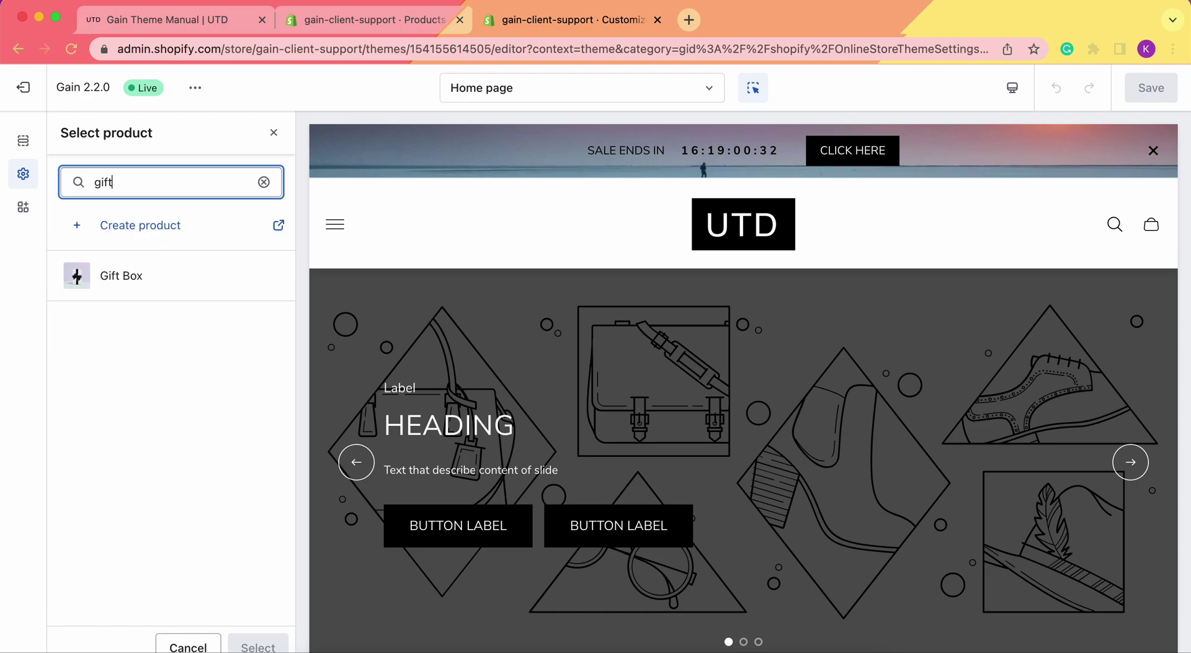
click(118, 277)
click(258, 645)
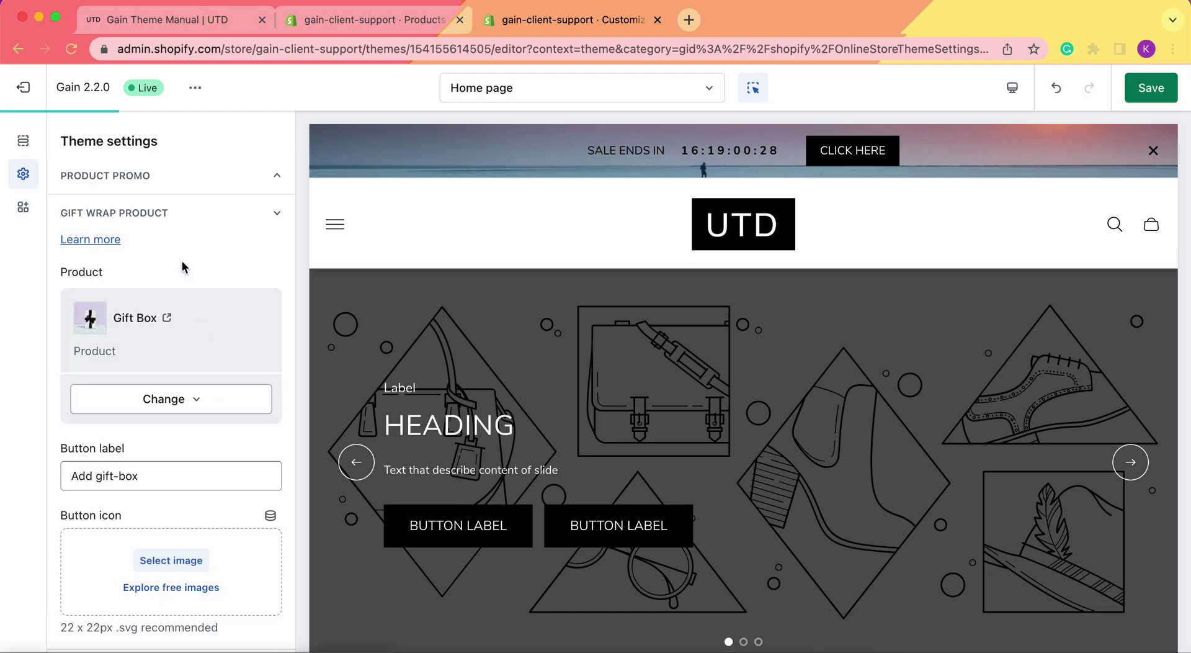
Step: Set the gift image as the button icon and save the theme settings
scroll(179, 248, down, 5)
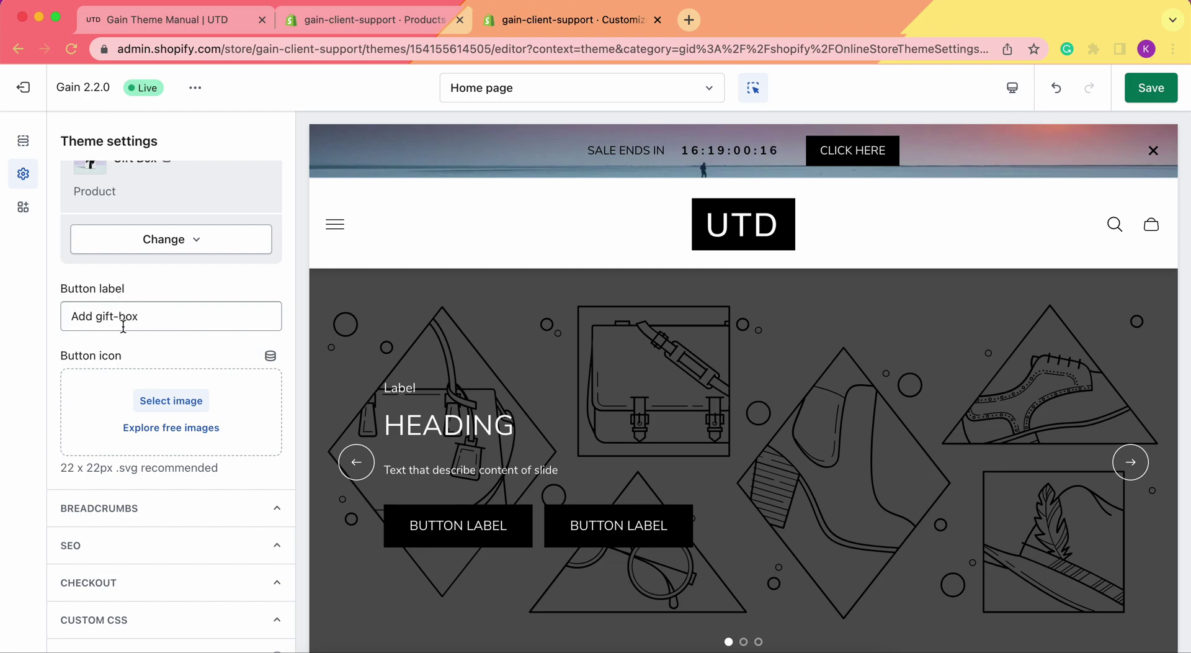
click(154, 406)
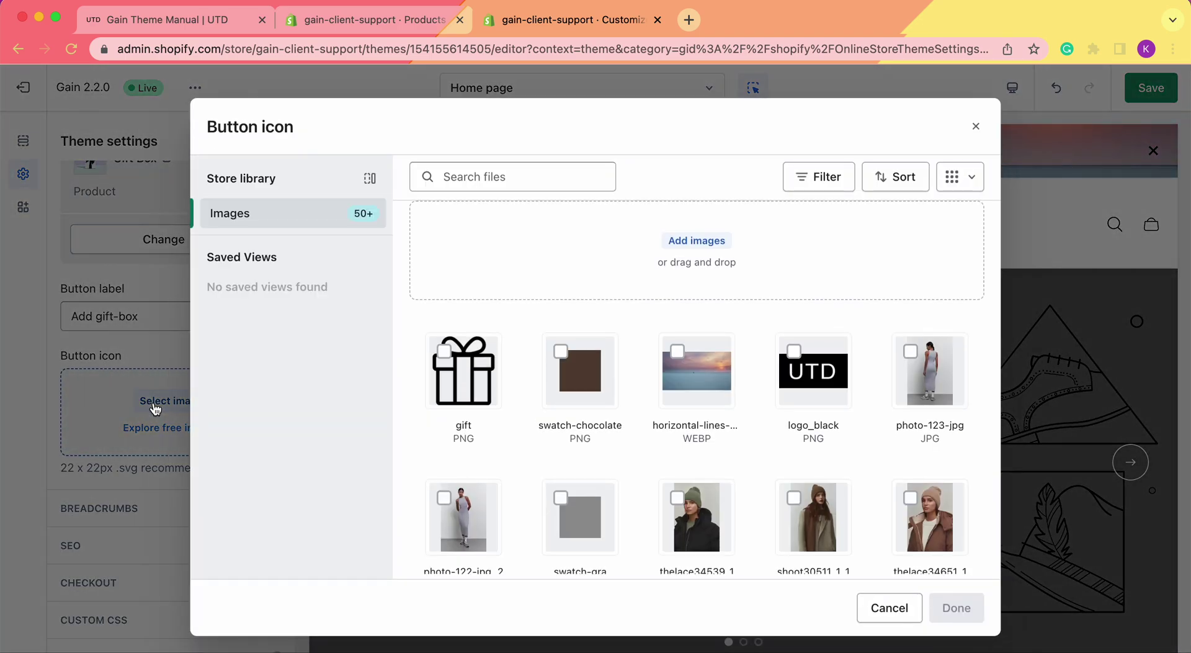
click(447, 354)
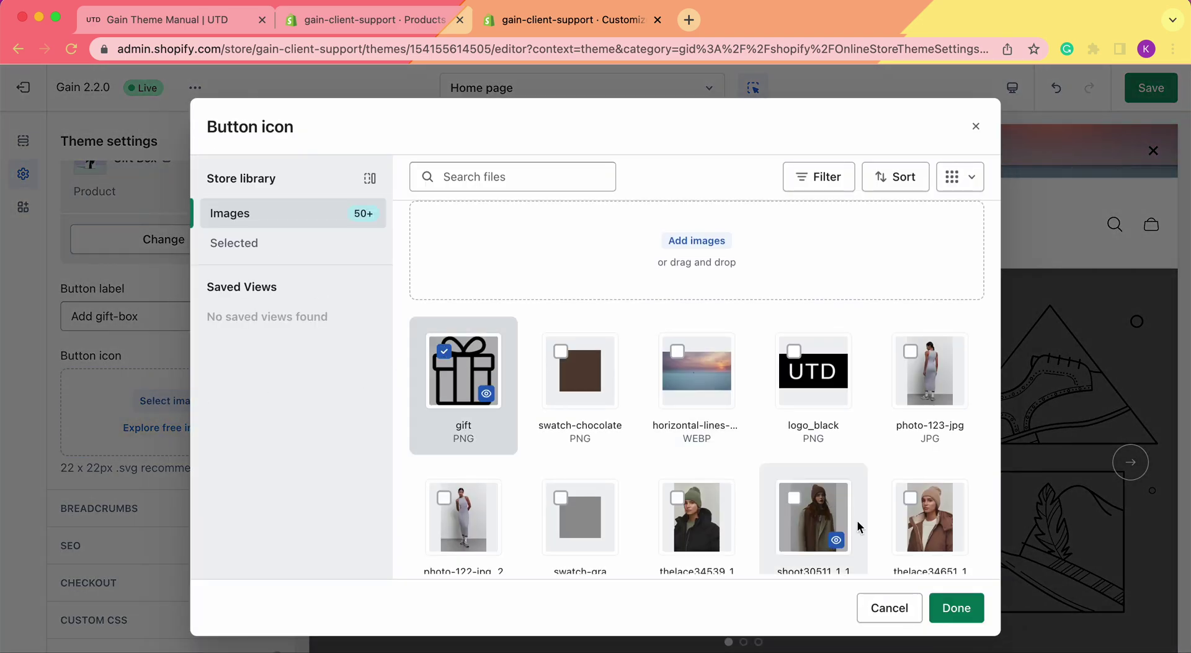
click(949, 607)
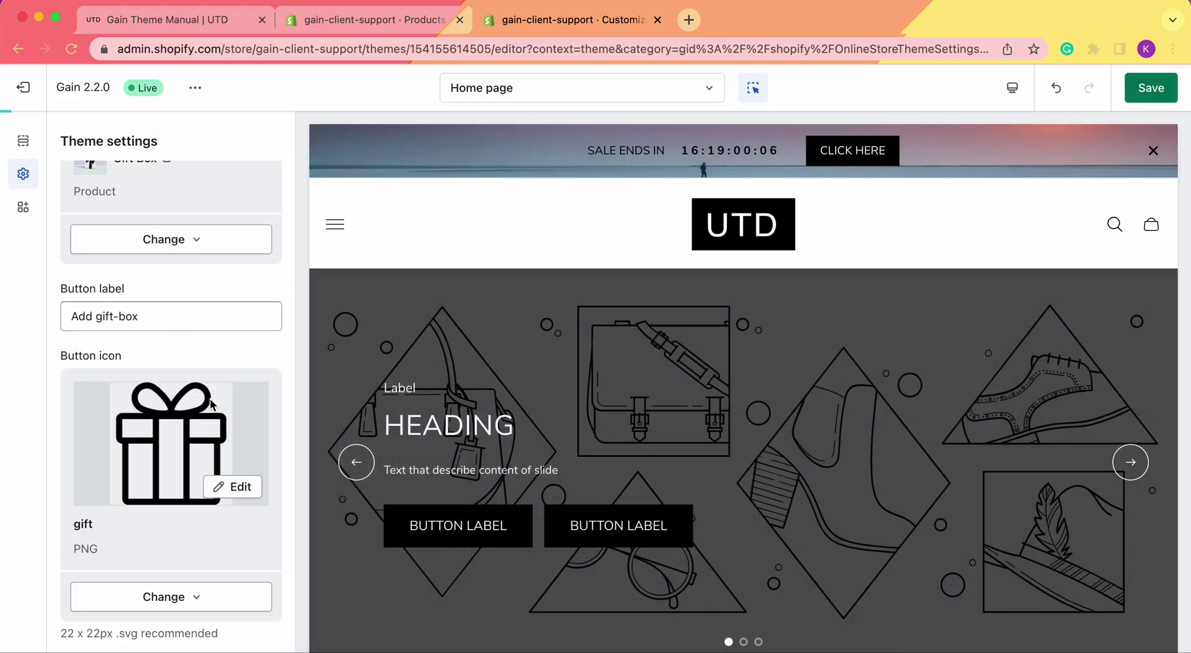
click(1149, 89)
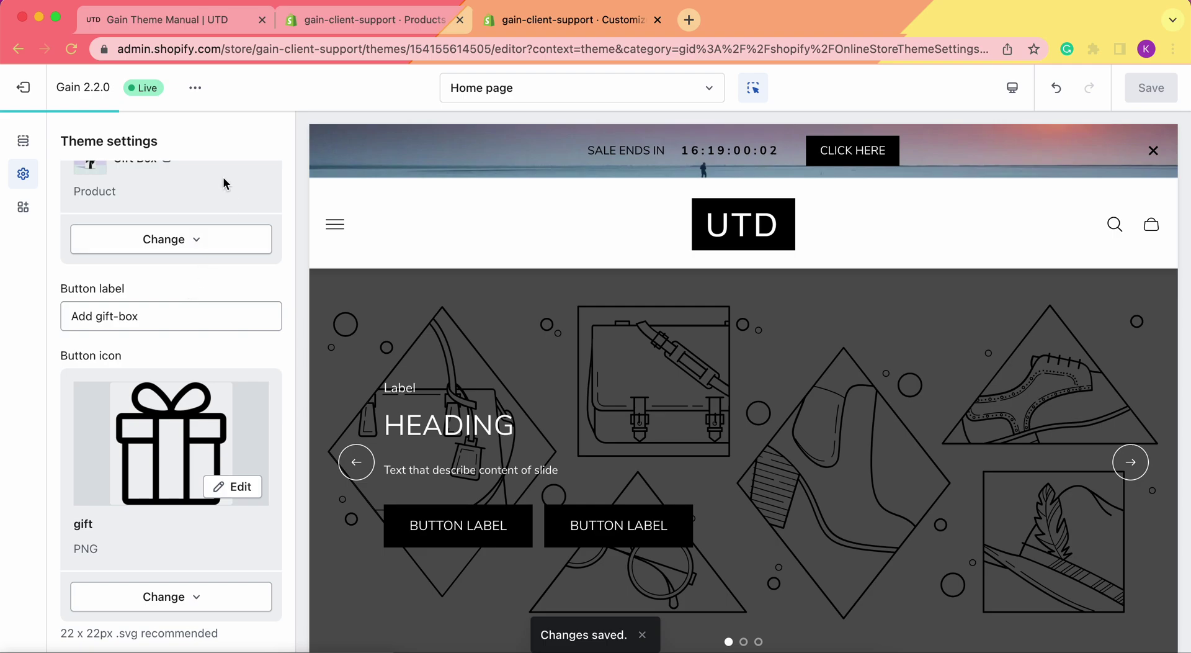
Step: Reopen the button icon image picker and dismiss it without changes
scroll(253, 213, up, 1)
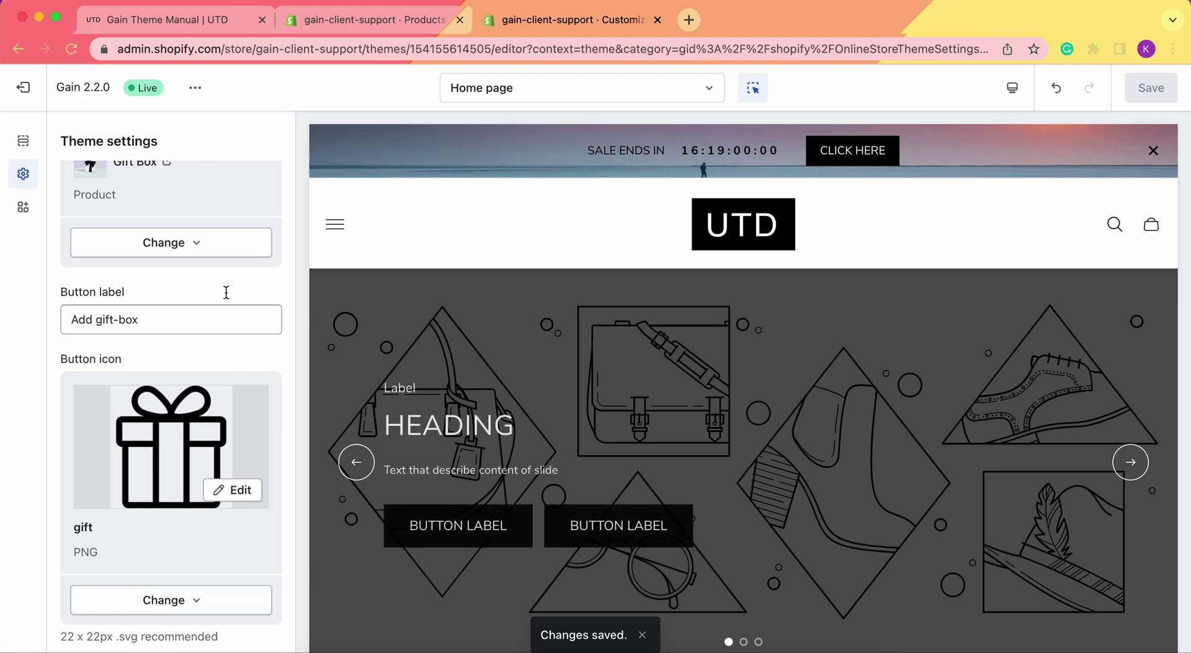
click(178, 402)
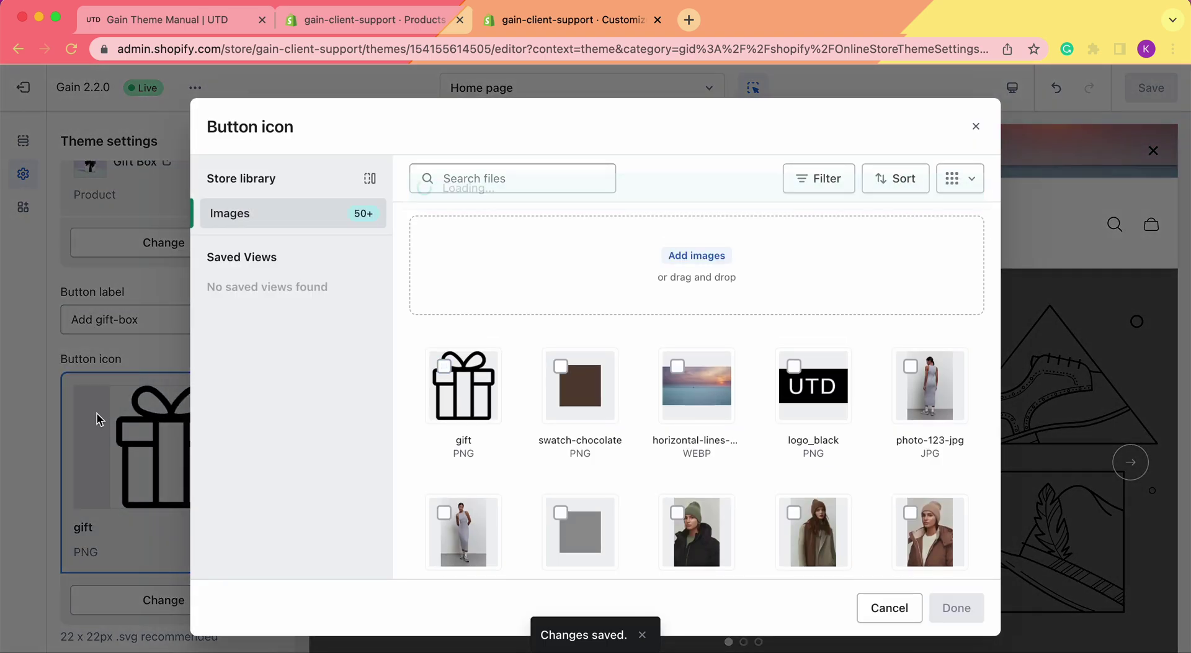
key(Escape)
scroll(104, 308, up, 3)
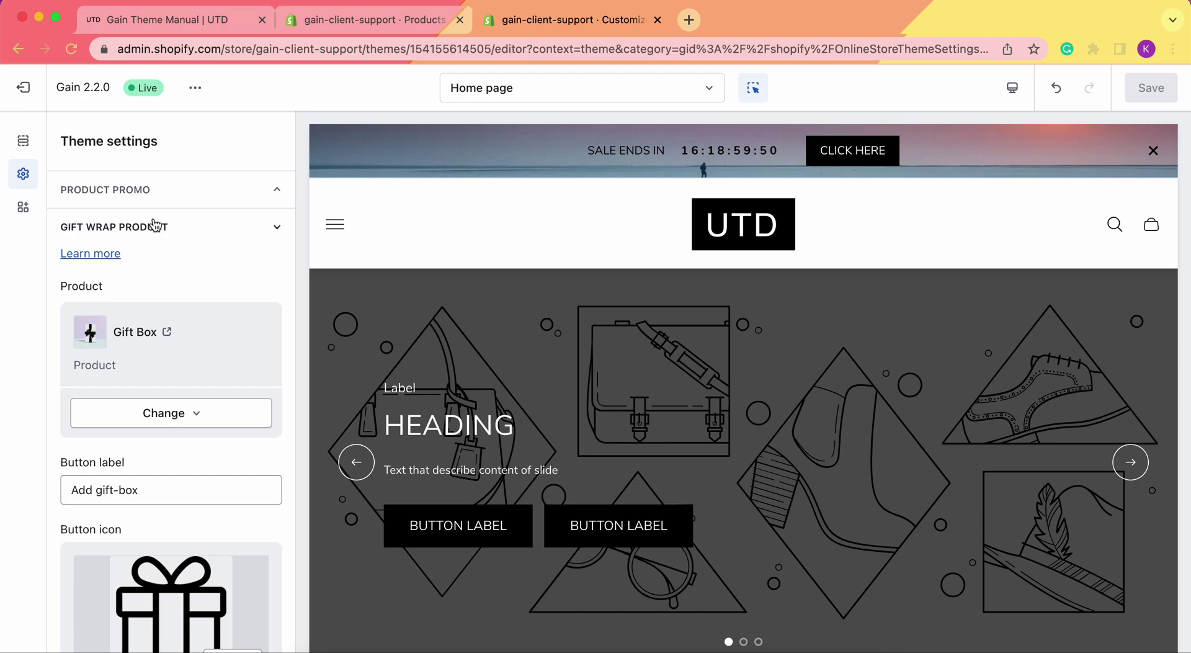
scroll(156, 225, up, 3)
Step: Switch the editor preview to the Default product template
click(527, 91)
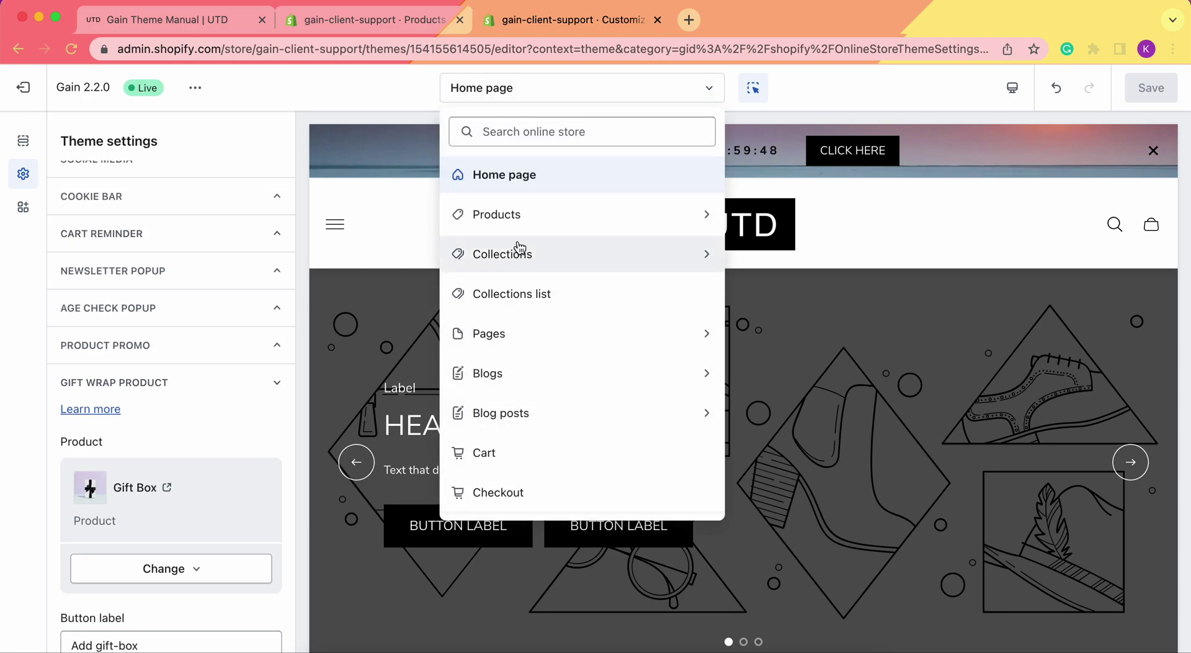
click(528, 219)
click(609, 228)
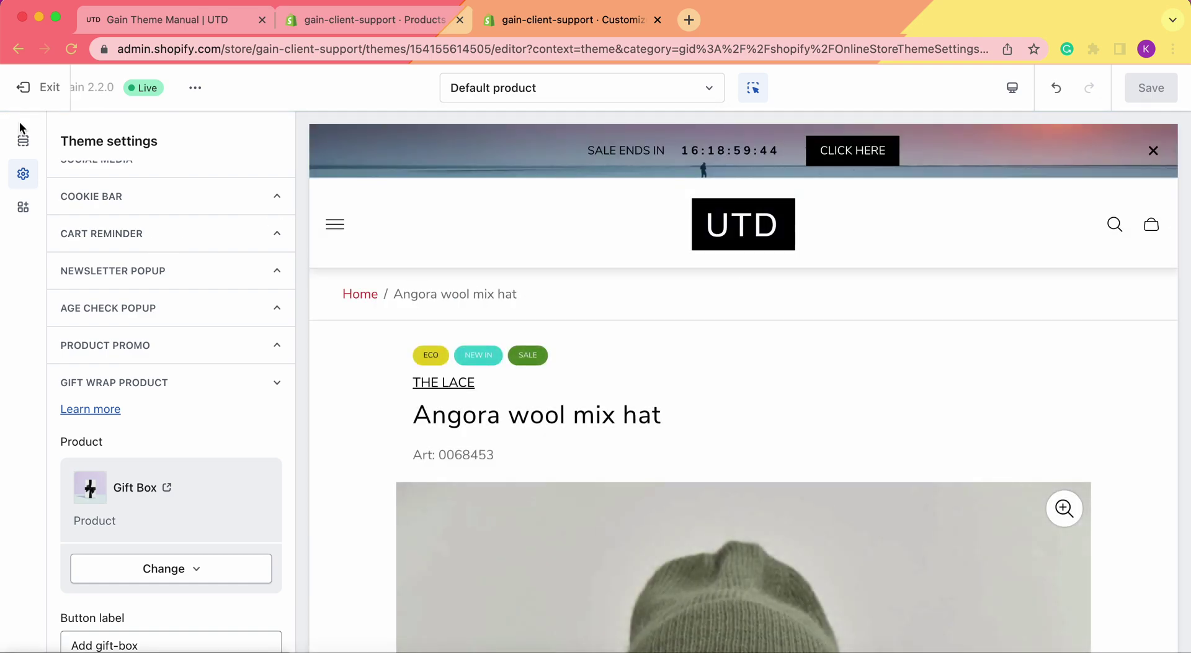
Step: Add and save a Gift wrap product block, then open the Angora wool mix hat product
click(22, 142)
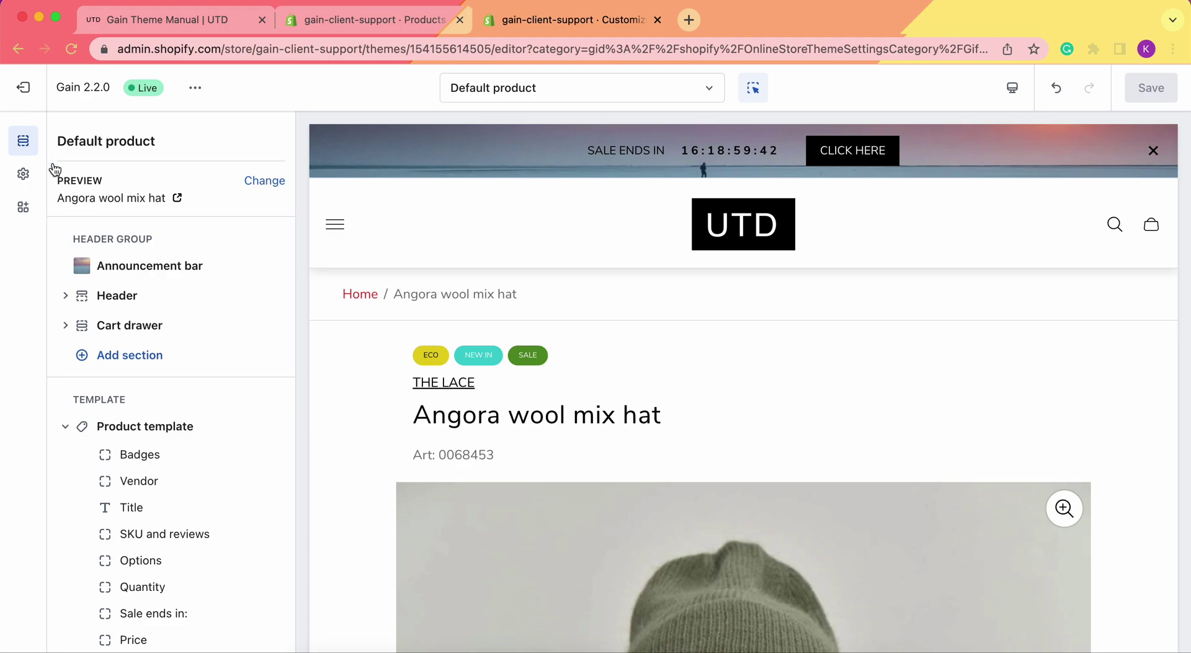
scroll(170, 289, down, 5)
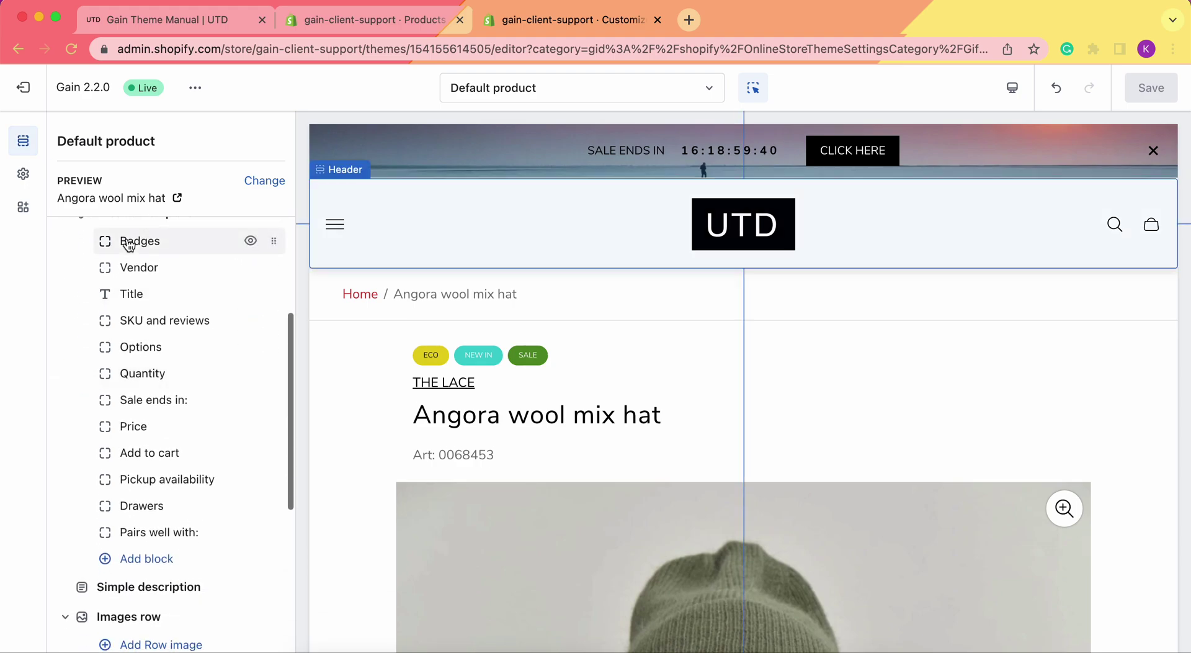
scroll(133, 240, up, 1)
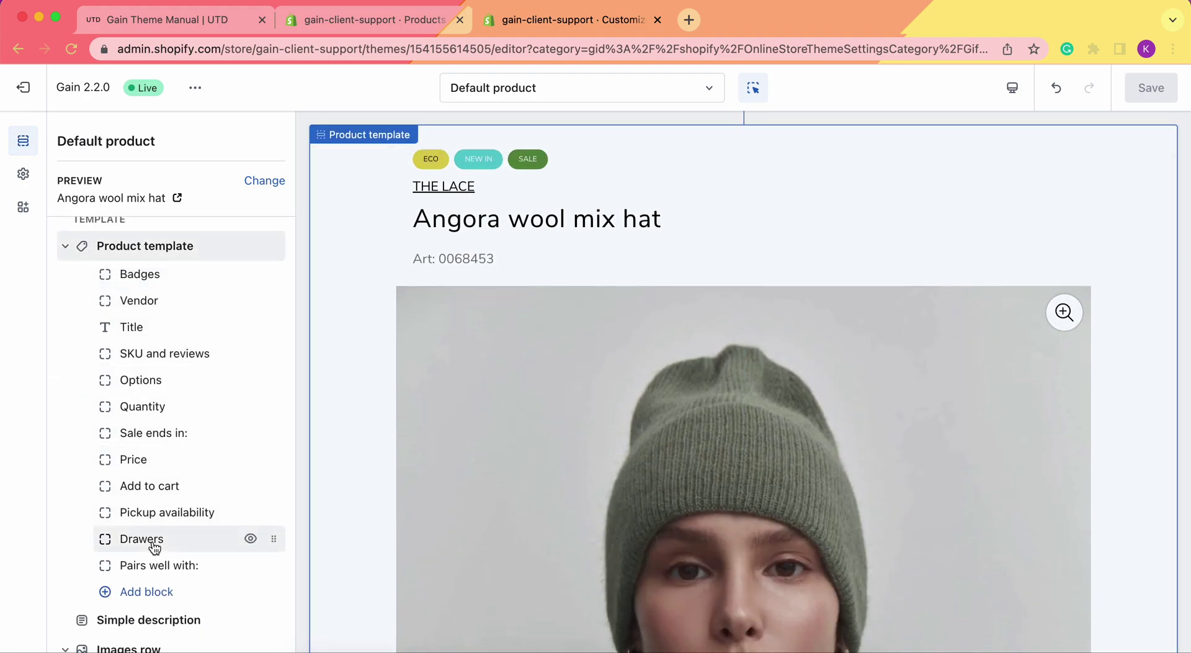
click(132, 594)
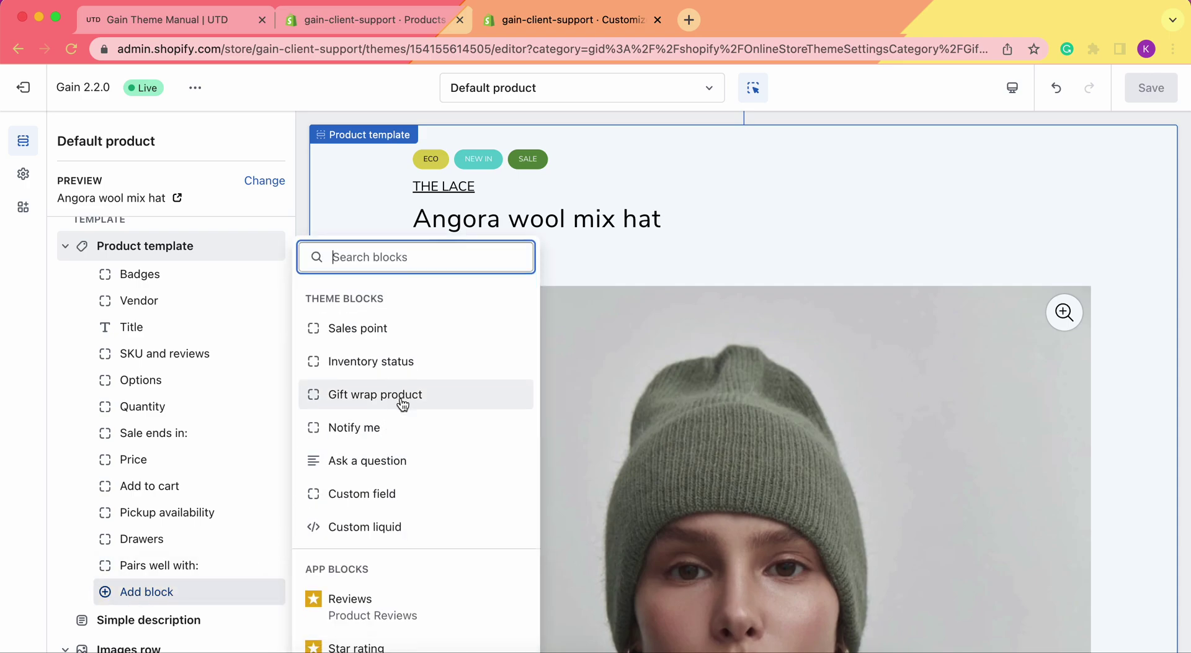
click(394, 369)
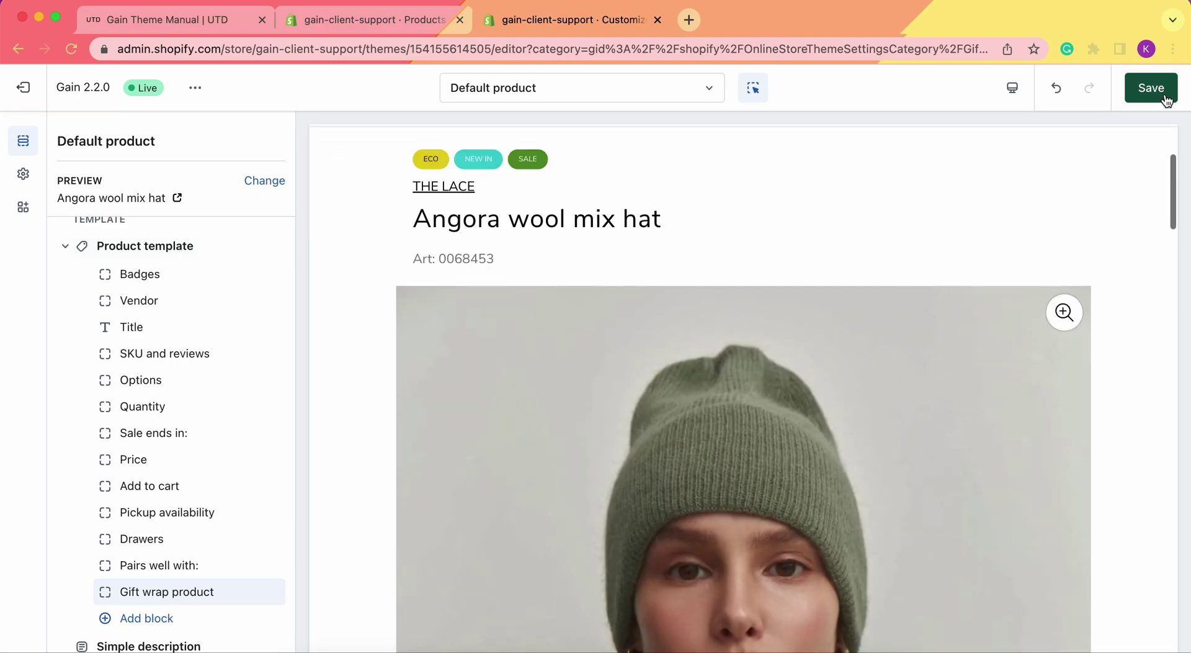
click(1165, 98)
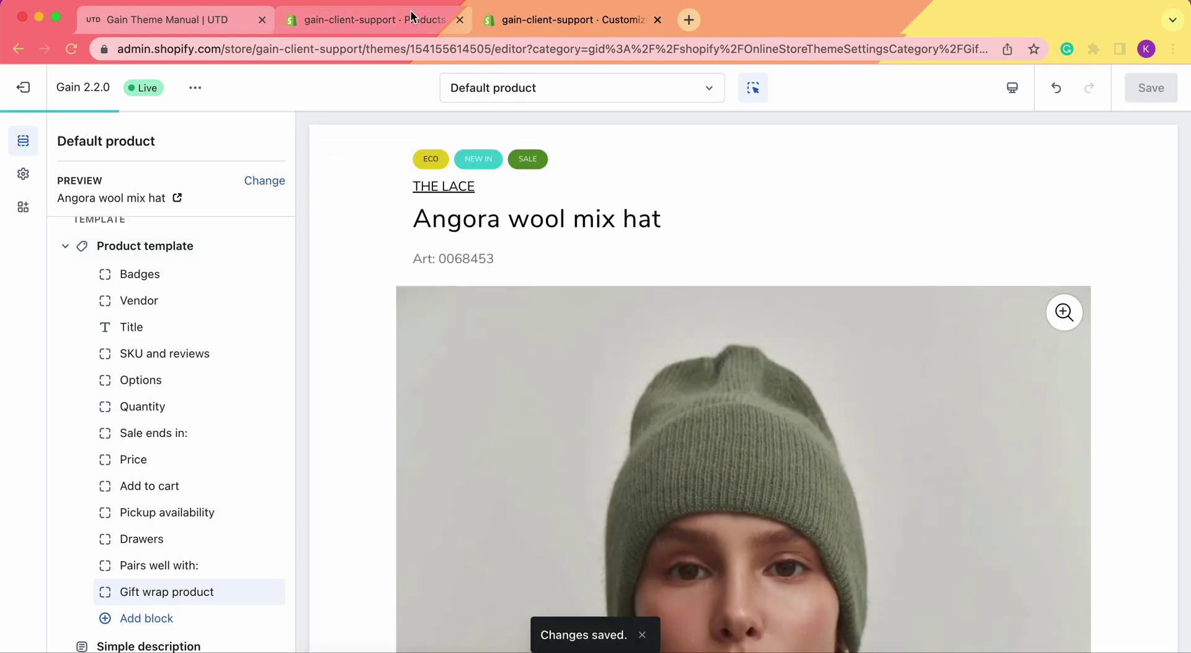
click(411, 17)
click(372, 268)
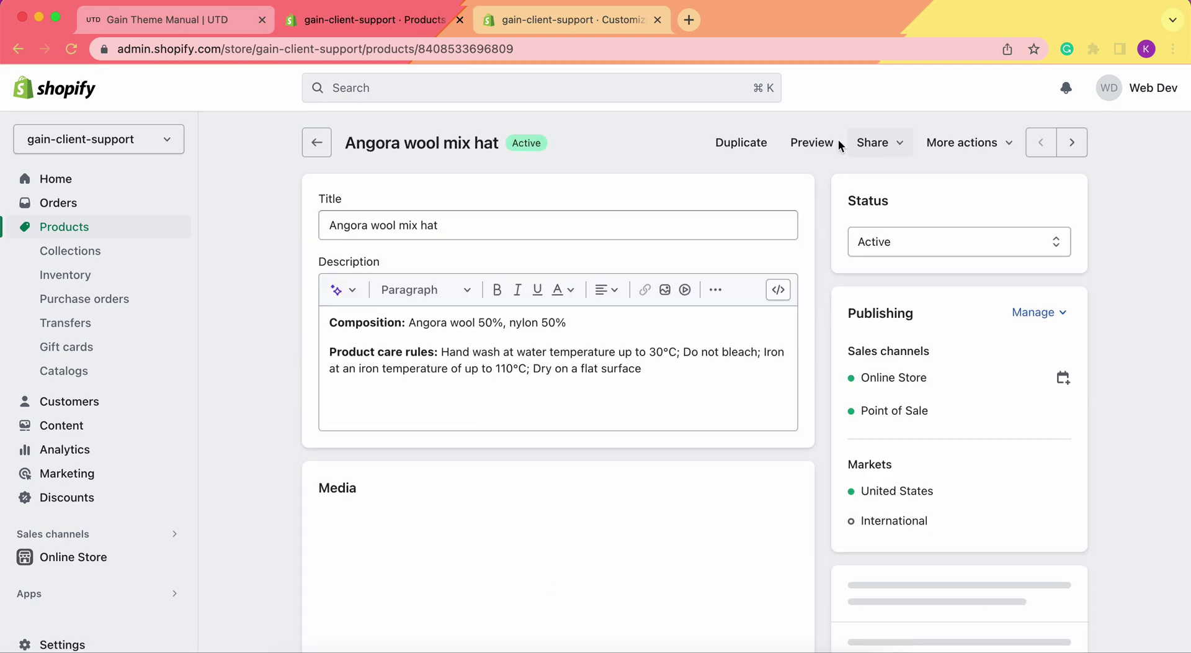
Step: In the storefront preview, add the Gift Box and the Angora wool mix hat to the cart
click(818, 143)
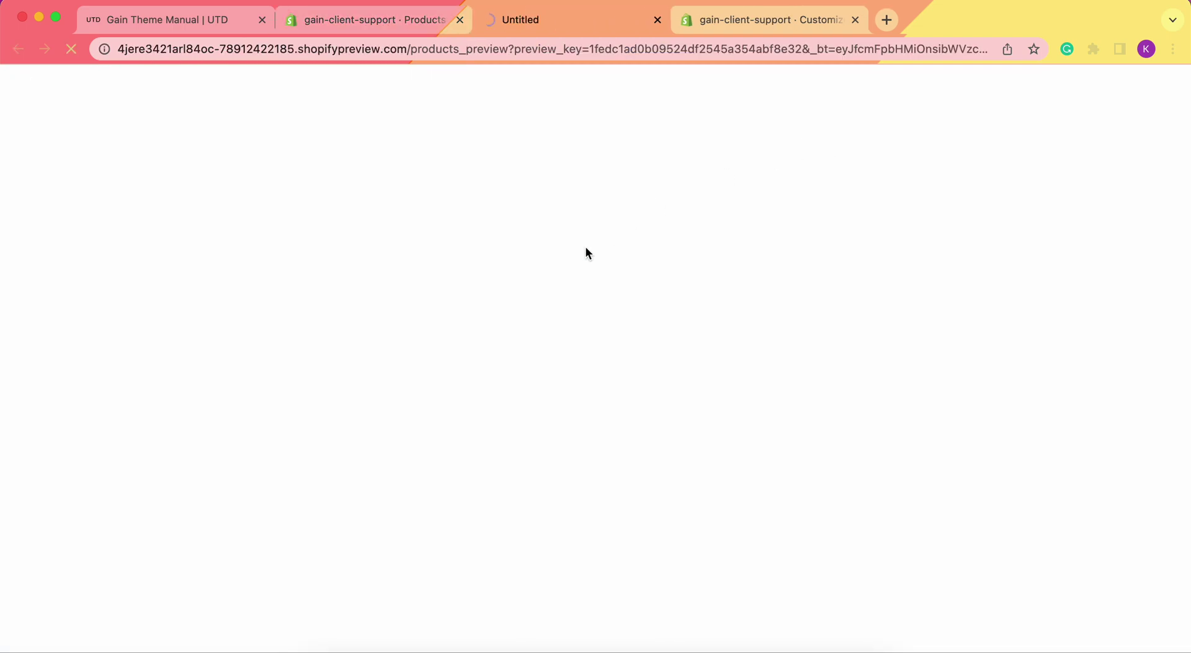
scroll(839, 445, down, 4)
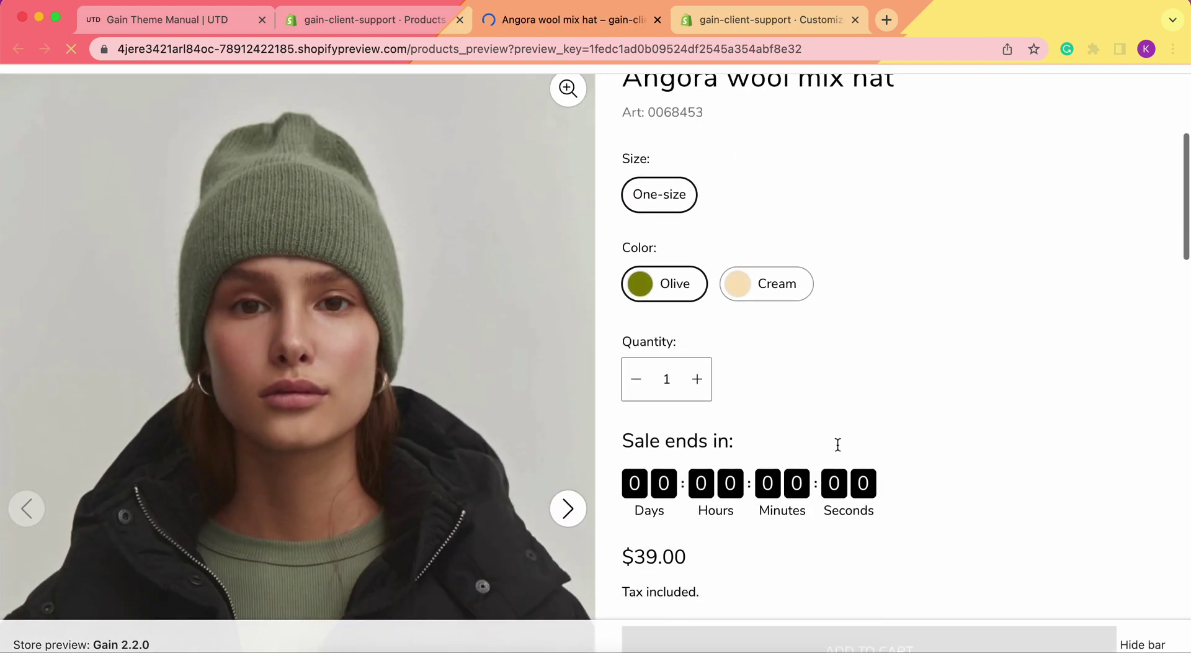
scroll(837, 444, down, 8)
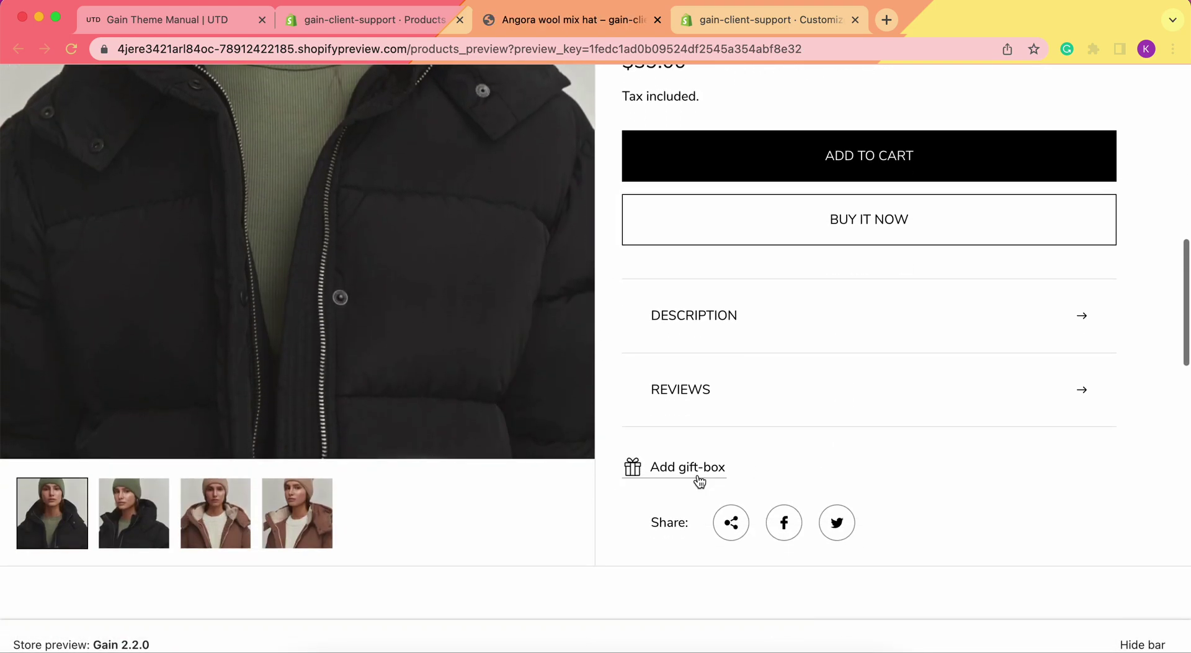
click(727, 476)
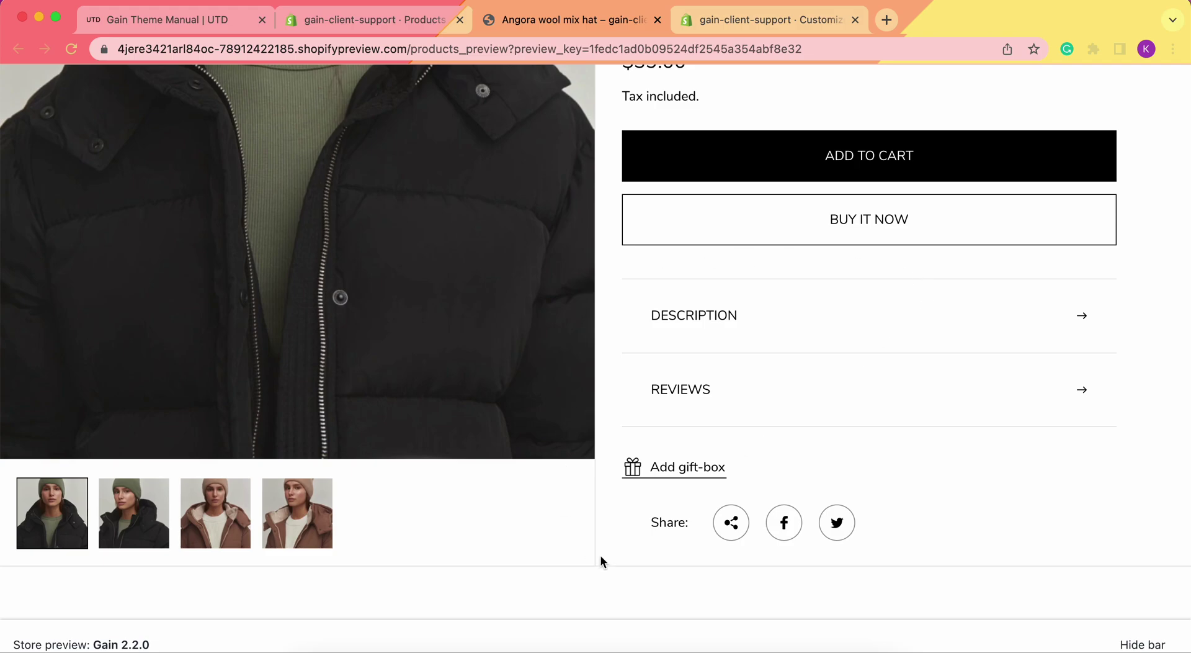
click(662, 465)
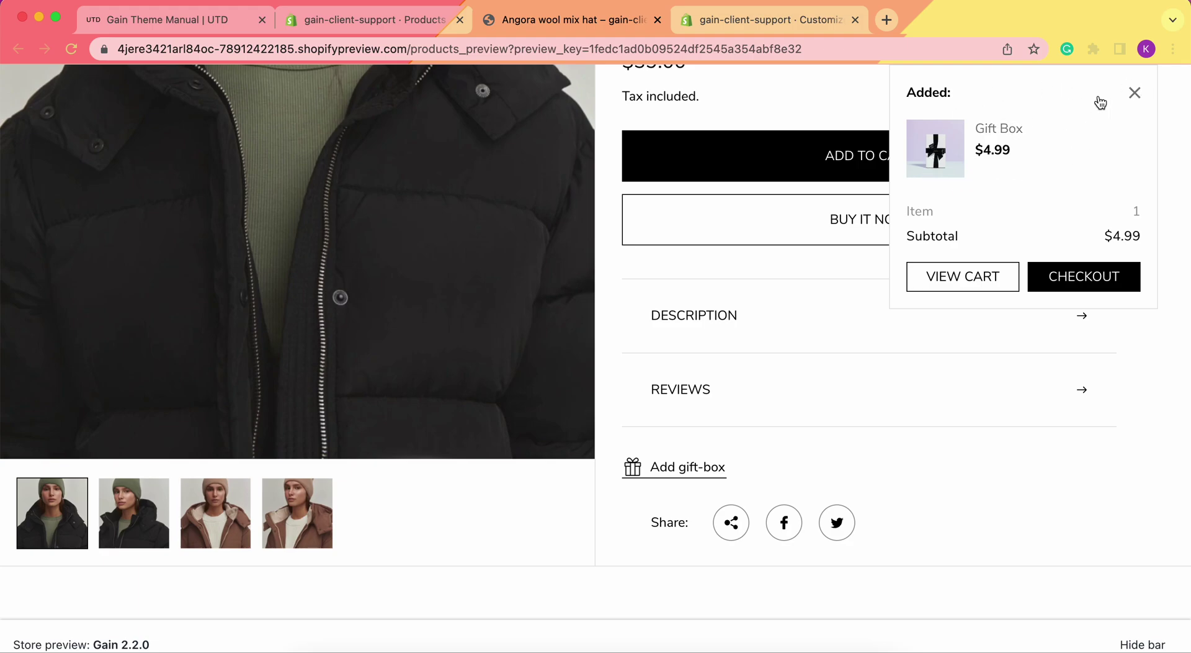
scroll(1100, 102, up, 5)
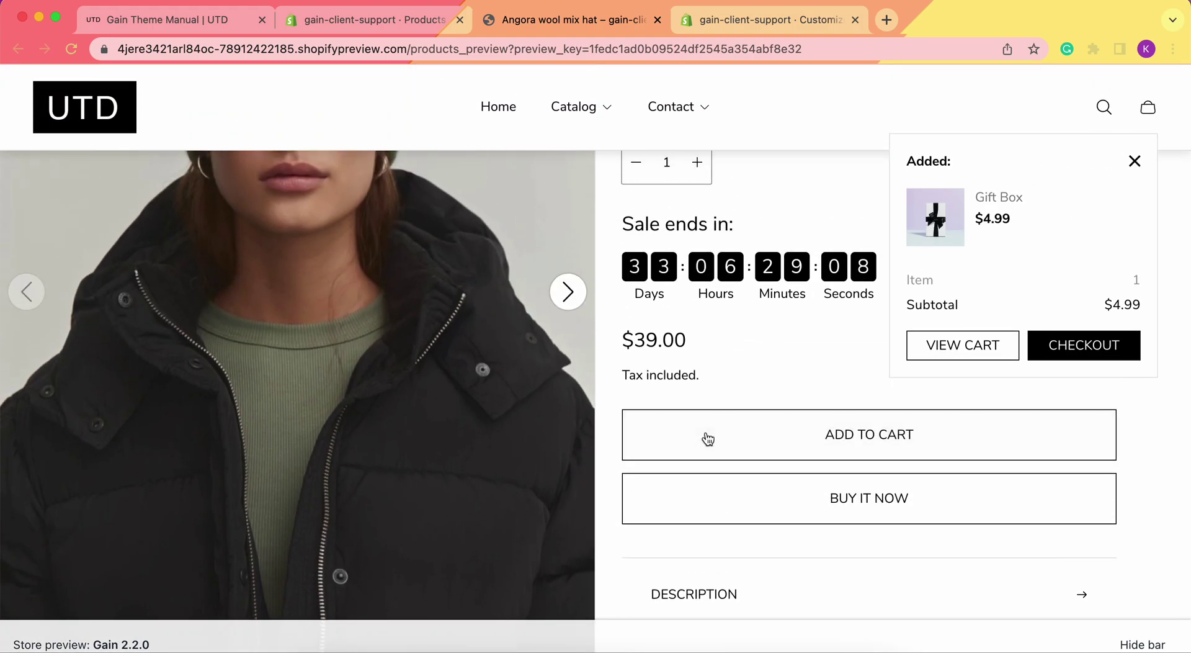
click(708, 439)
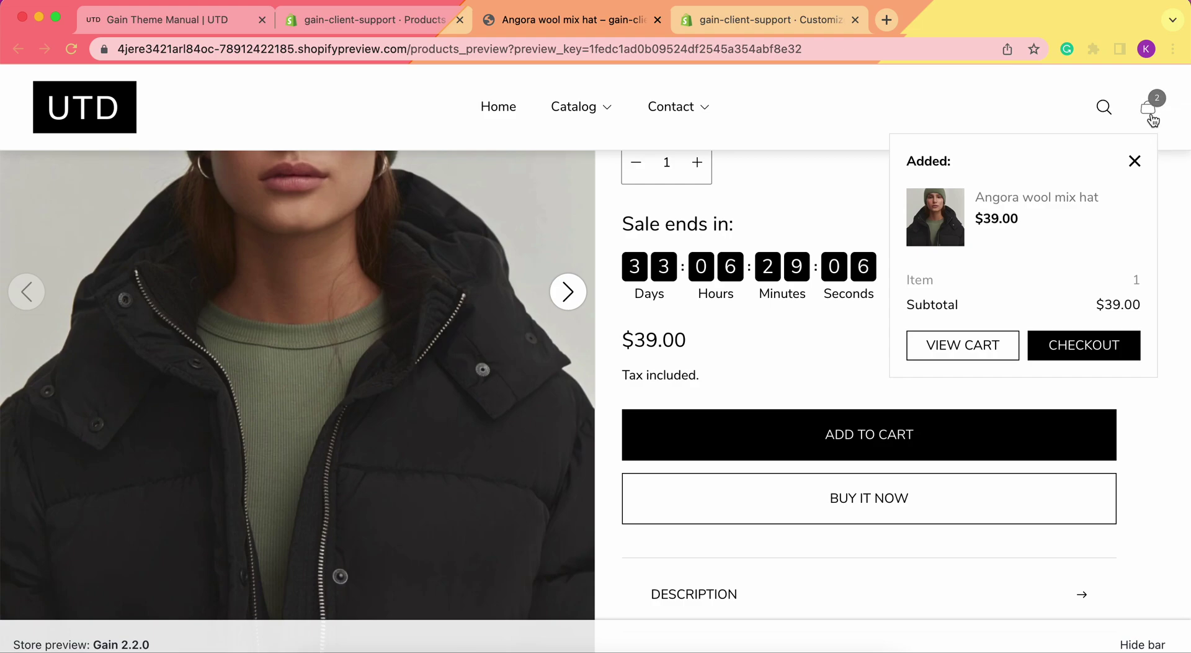
Step: Remove both items from the cart drawer, close it, and return to the theme editor
click(1150, 112)
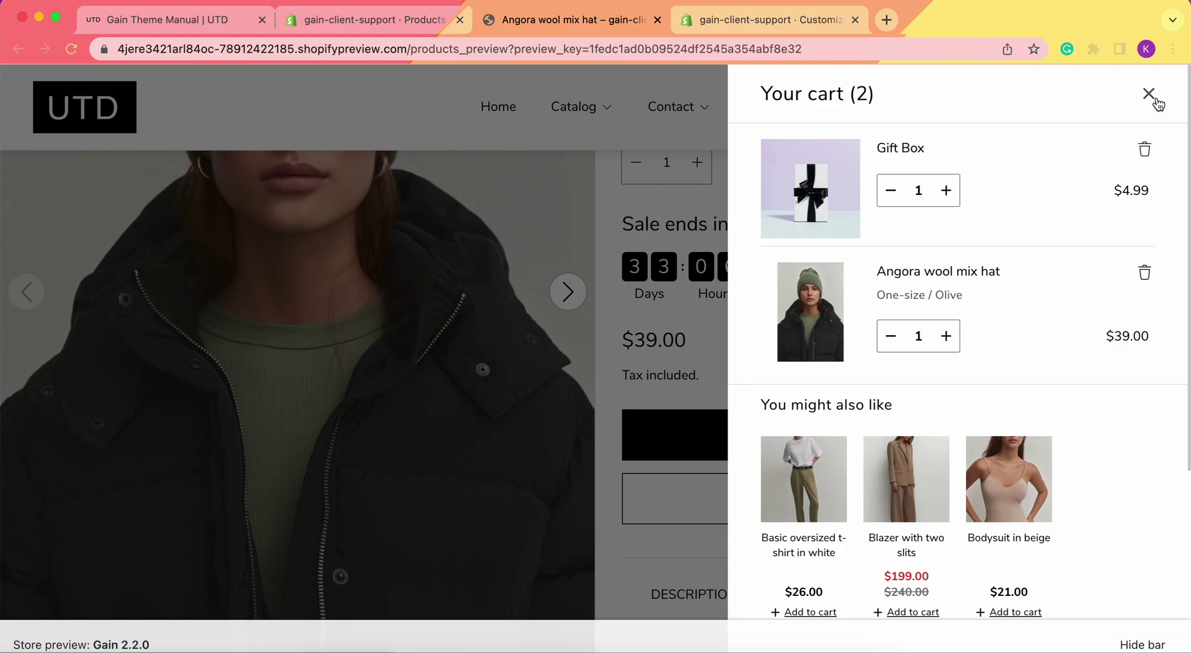
click(1145, 148)
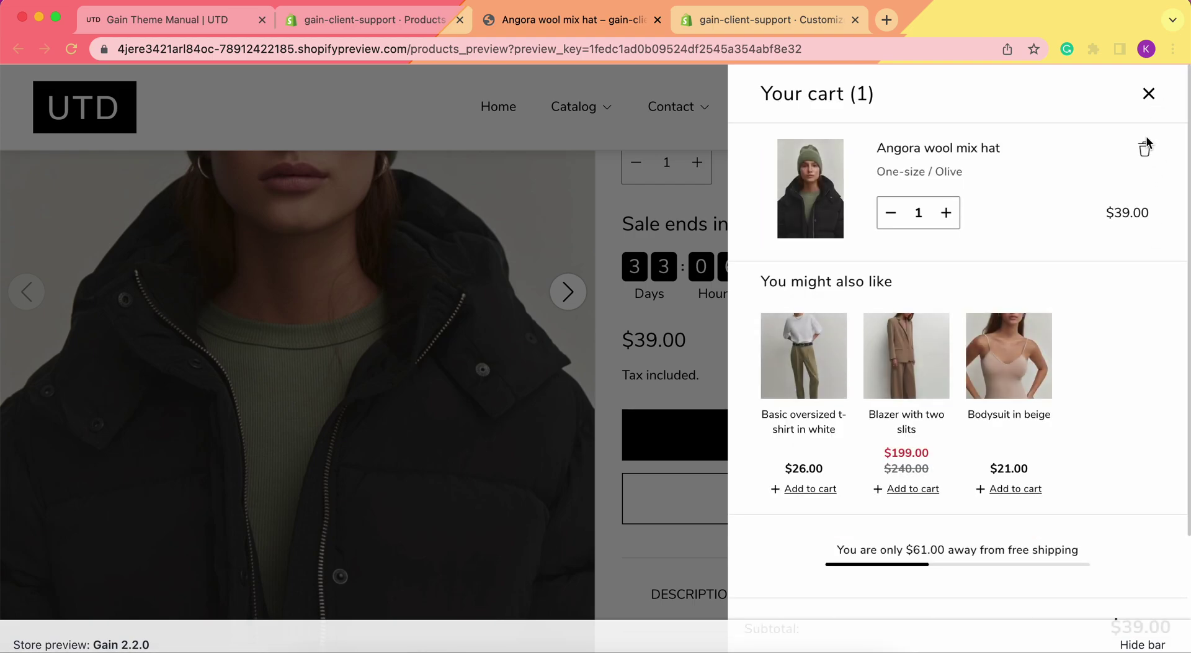
click(1145, 149)
click(1151, 96)
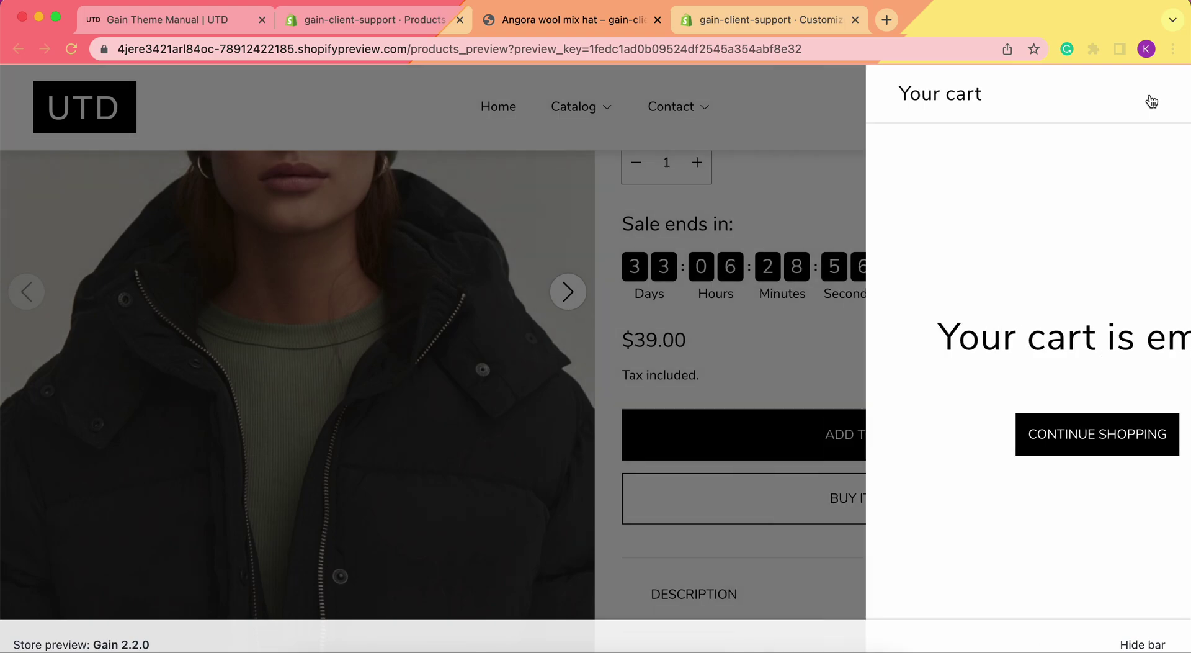
scroll(739, 412, down, 6)
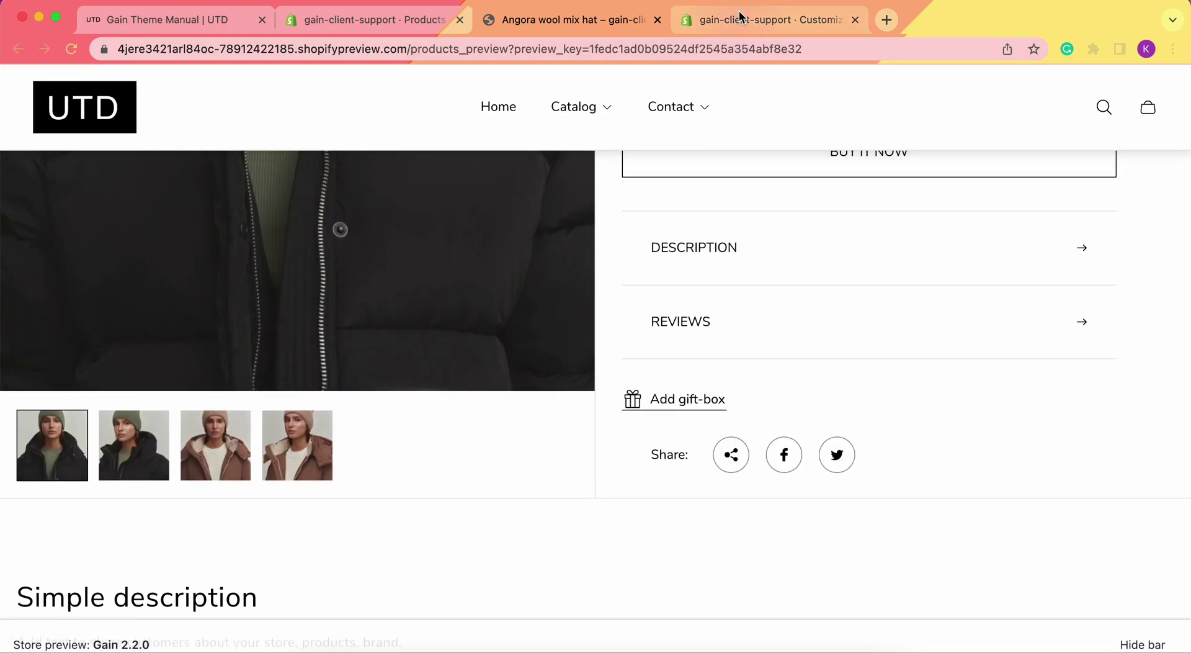
click(763, 19)
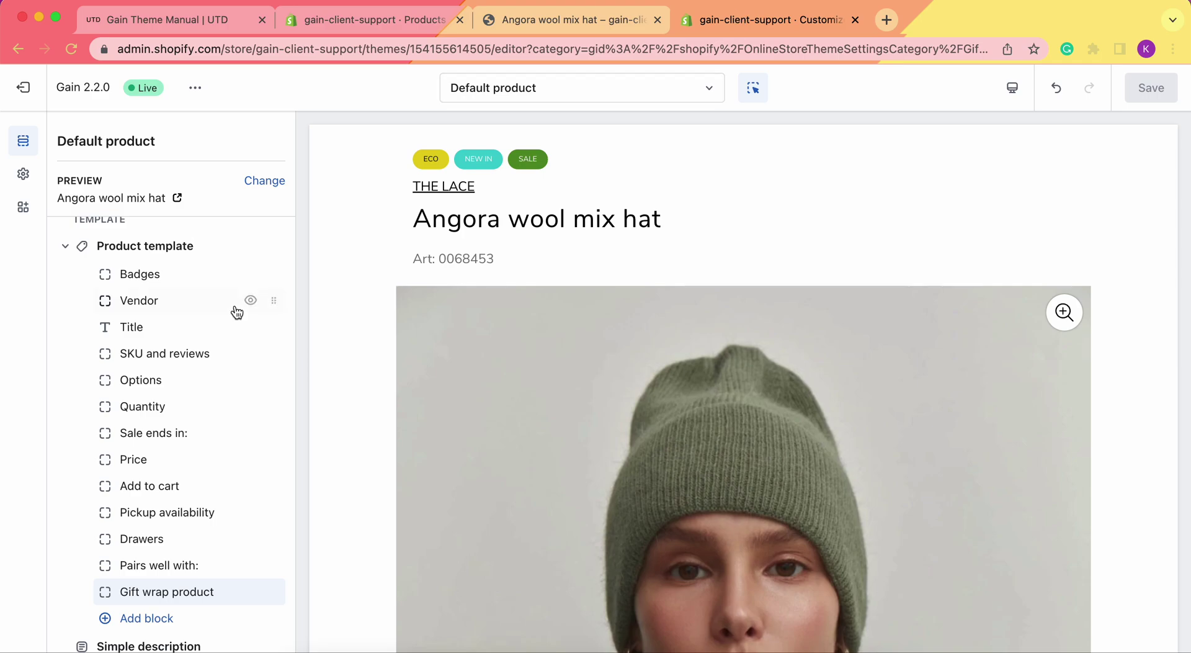
Step: Switch the theme editor to the Home page template
click(539, 87)
click(540, 175)
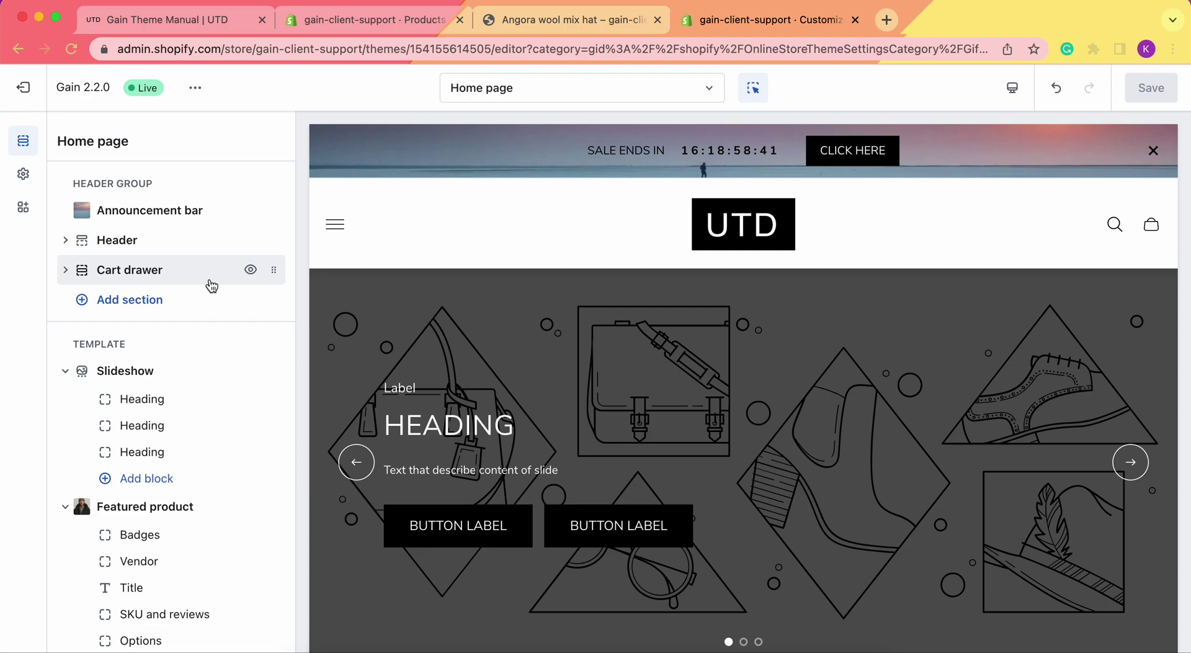
scroll(147, 347, down, 3)
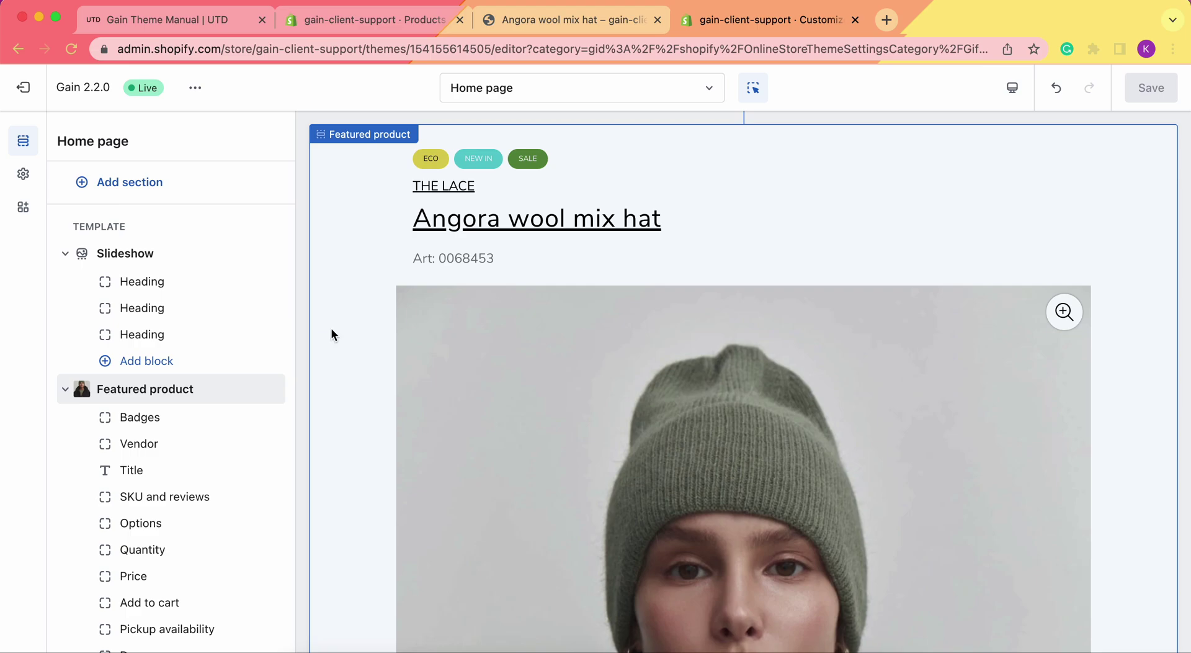
scroll(160, 385, down, 2)
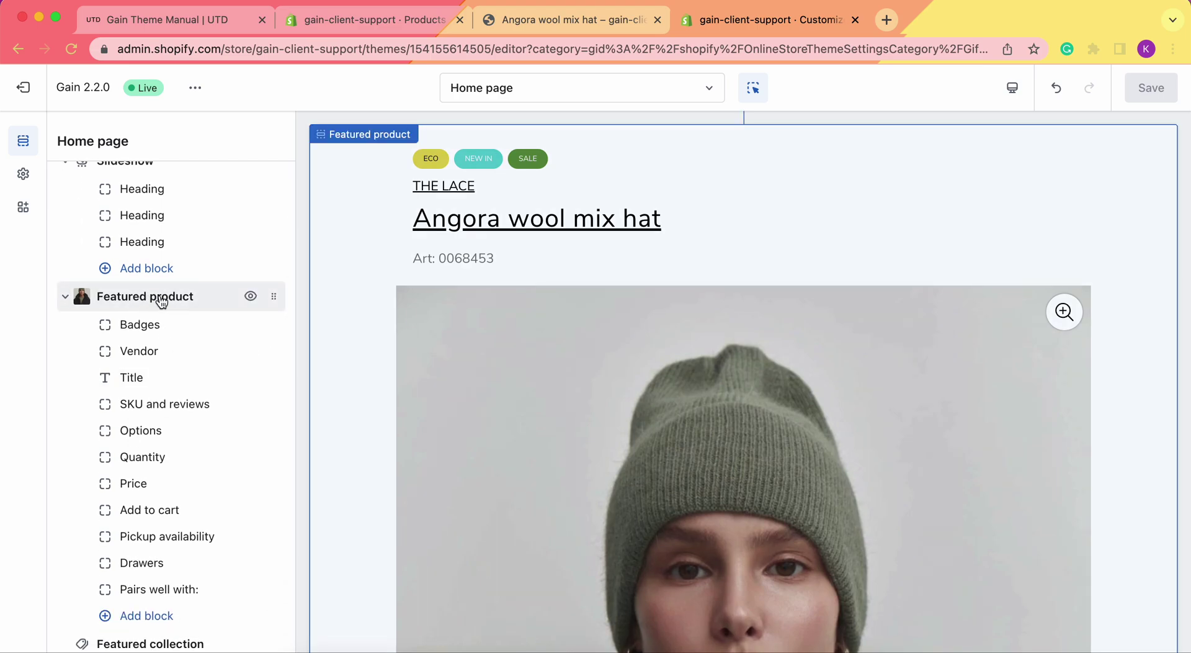
scroll(160, 299, down, 1)
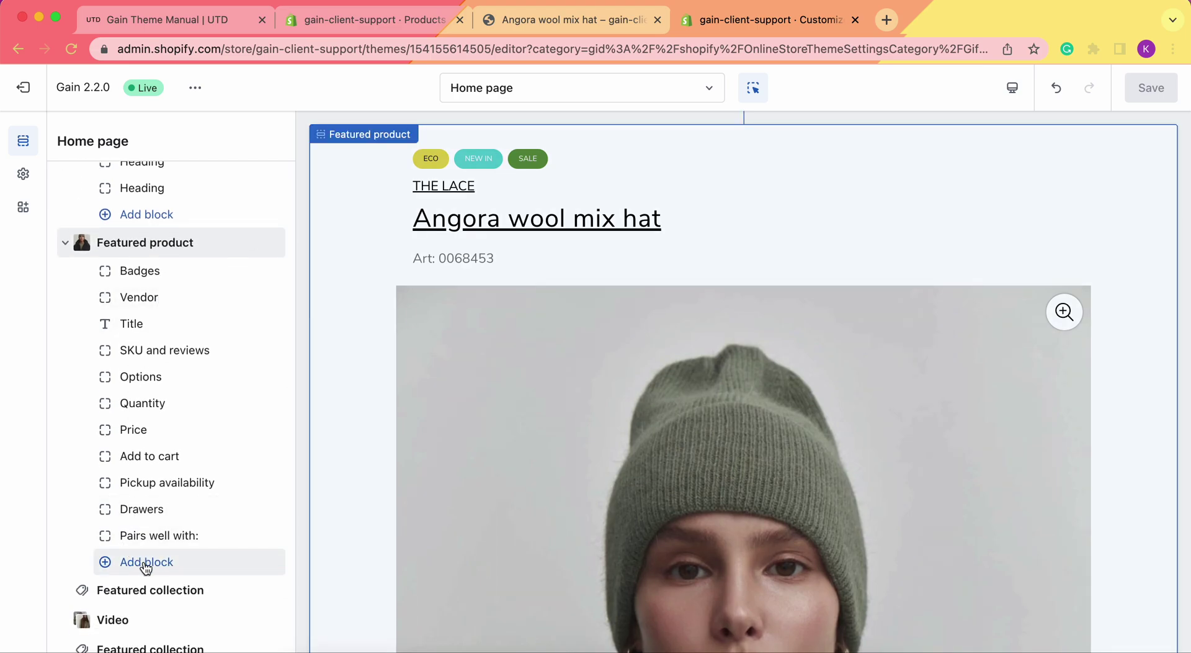
Step: Add a Gift wrap product block to Featured product, save, and view the live store
click(145, 562)
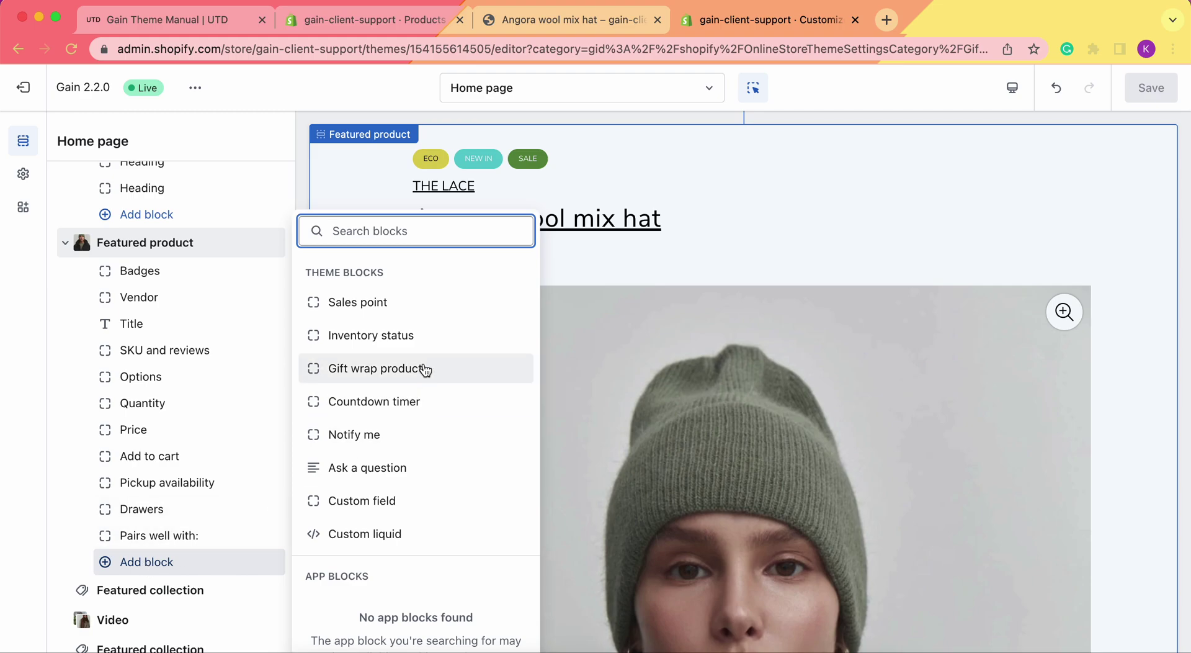
click(424, 370)
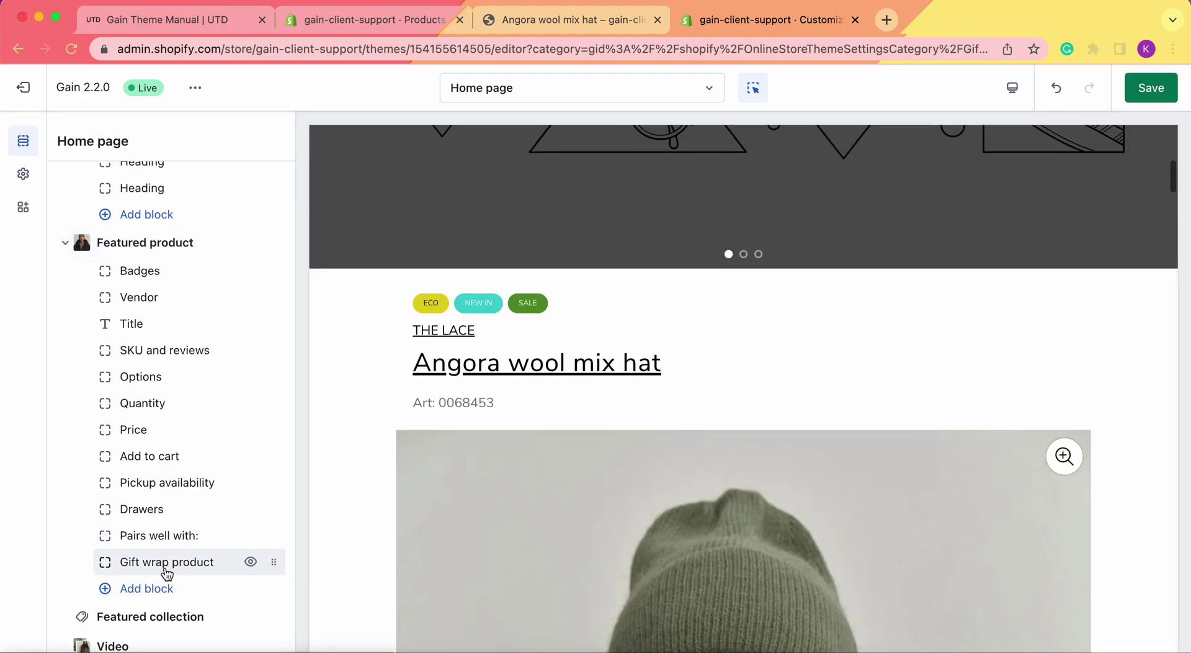
click(159, 566)
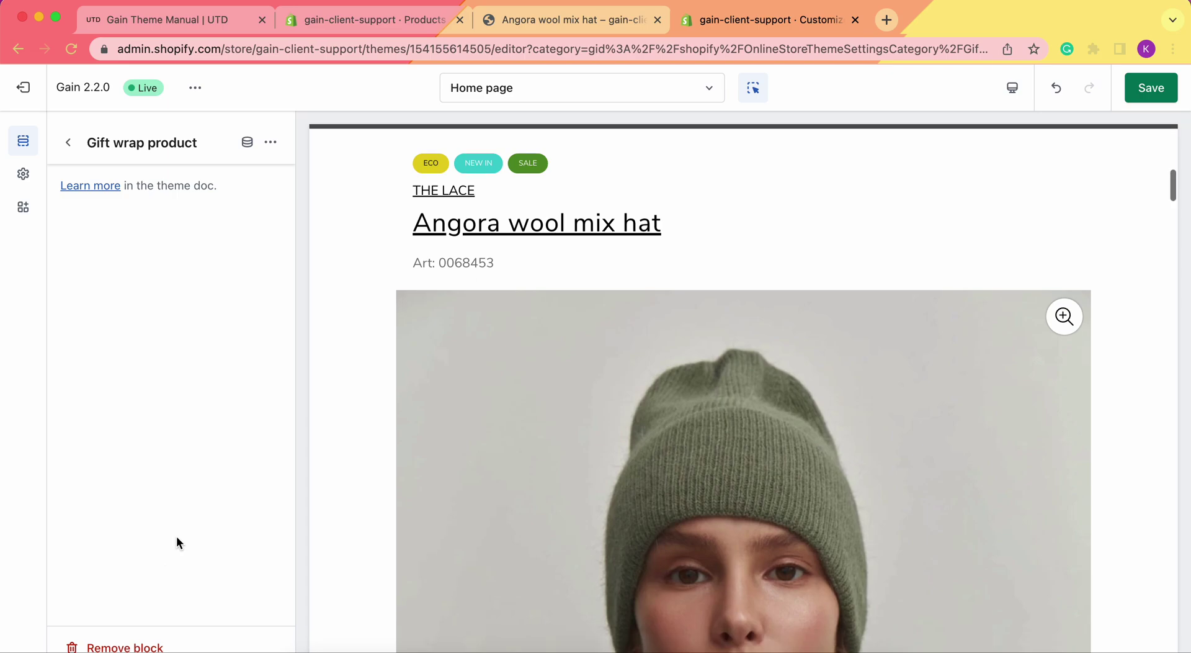
scroll(375, 457, down, 10)
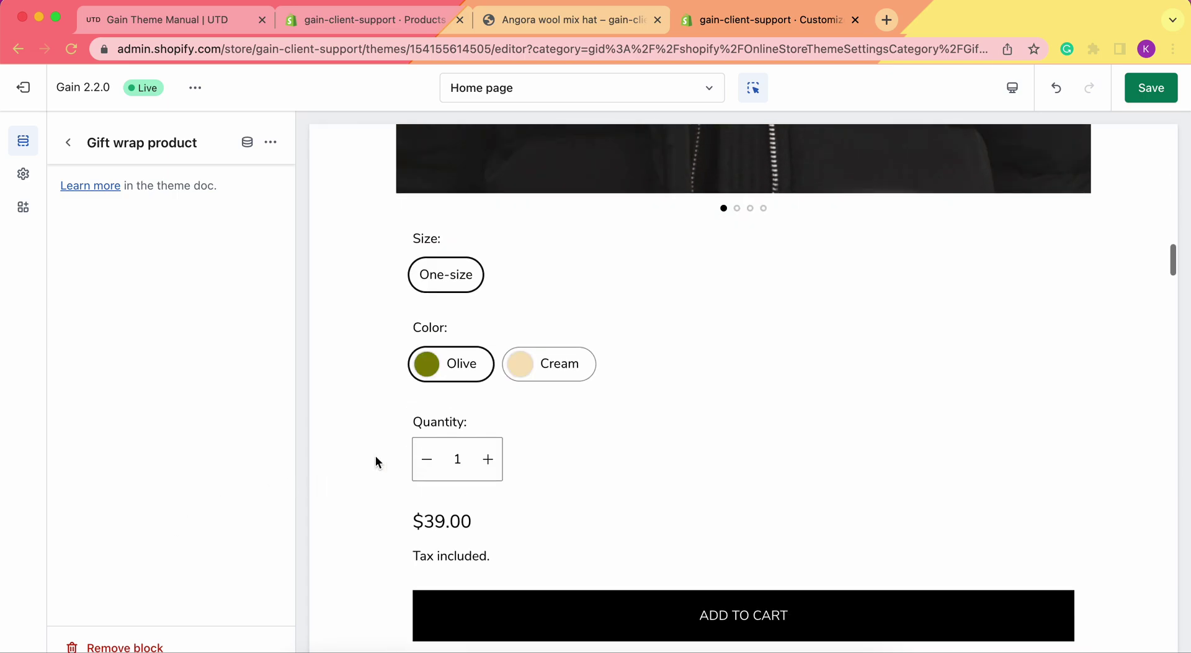
click(68, 142)
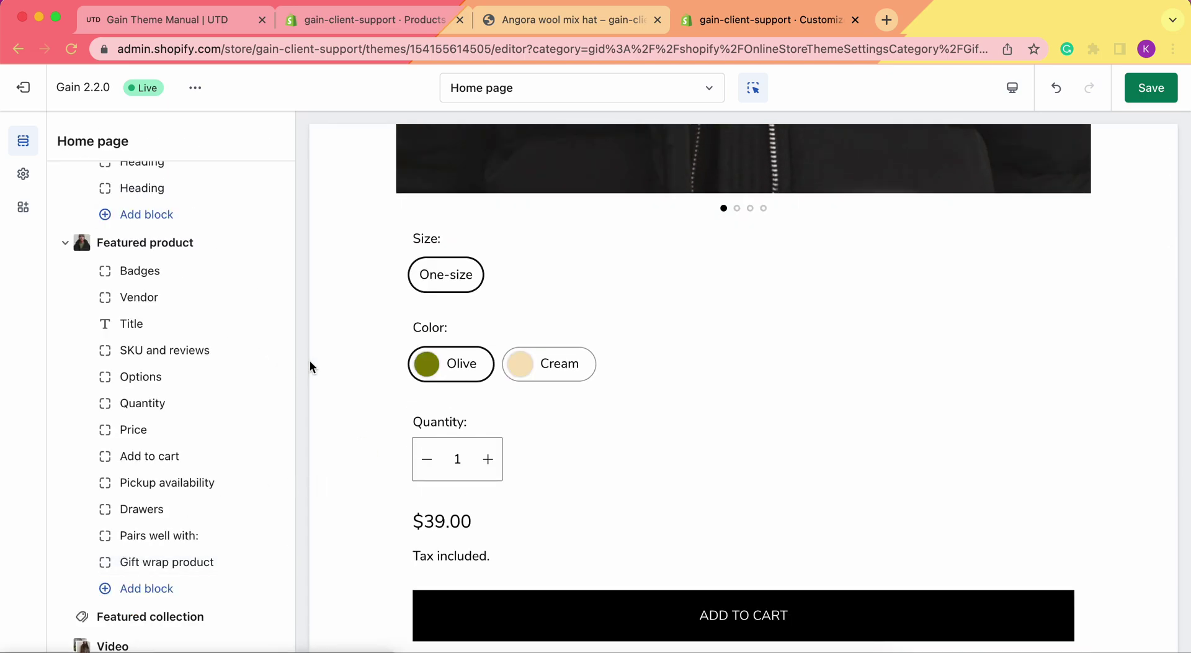
click(1173, 93)
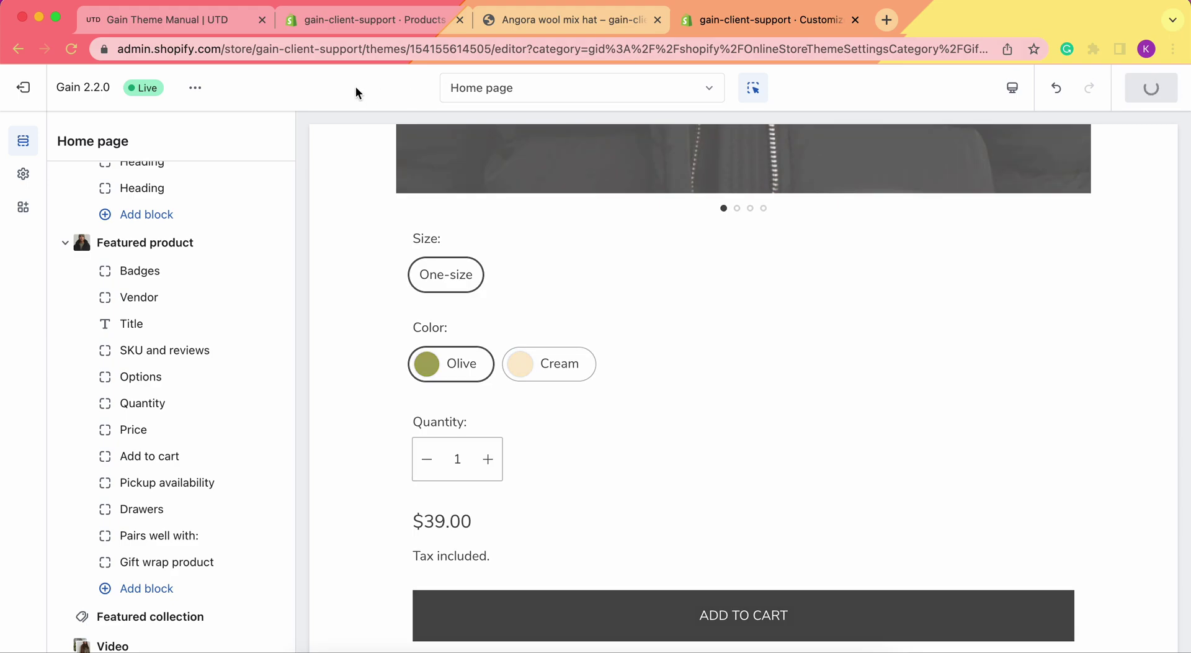
click(196, 88)
click(102, 265)
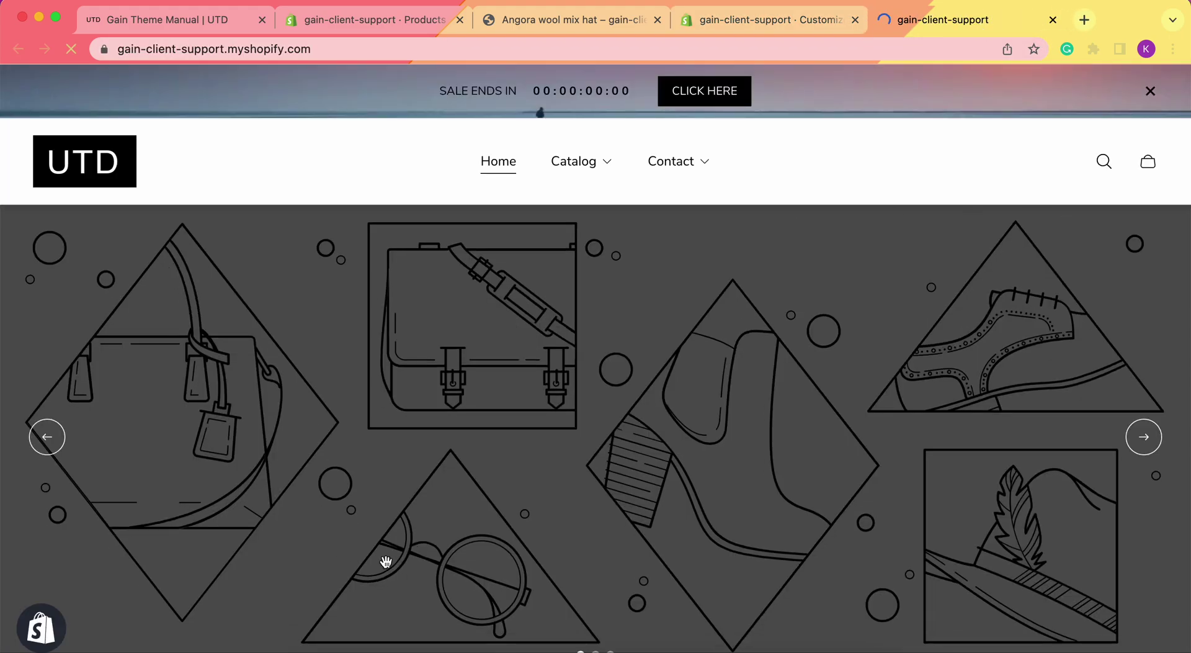
Step: Check the live home page's featured hat shows Add gift-box beneath Reviews
scroll(660, 308, down, 7)
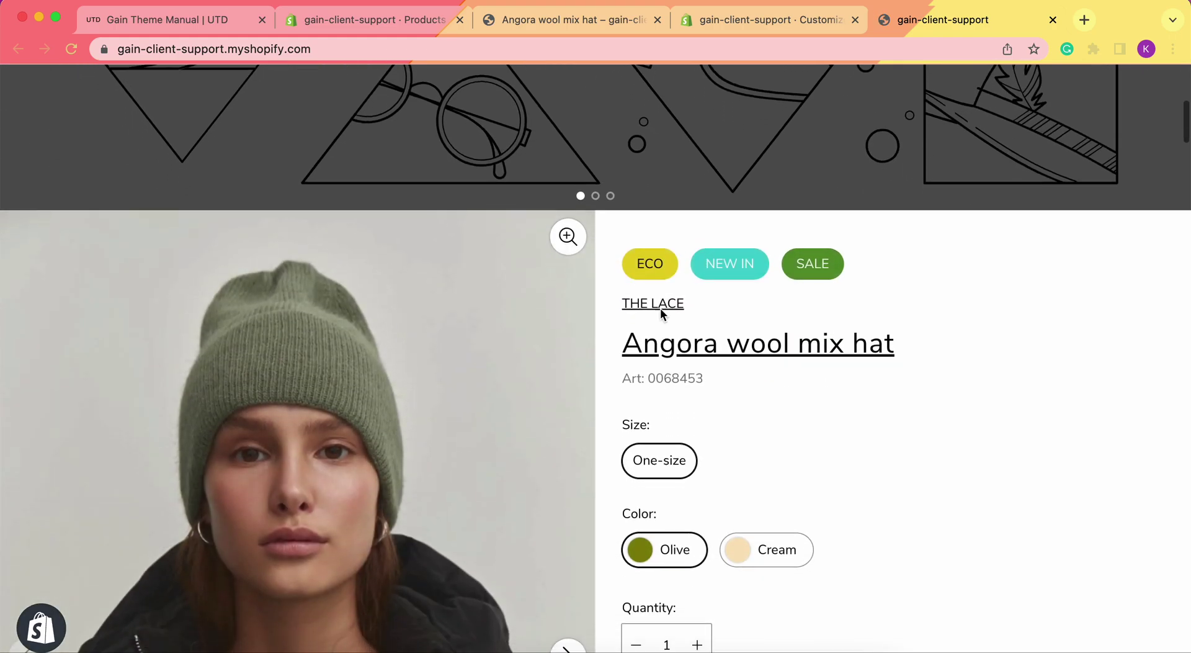
scroll(572, 428, down, 6)
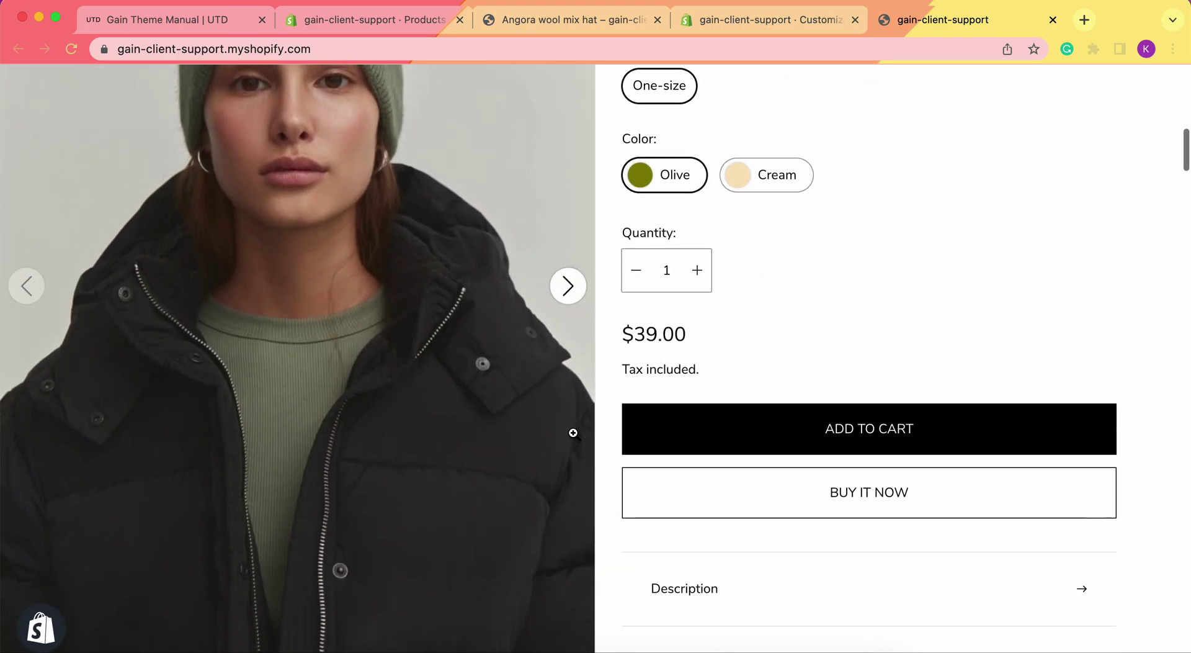
scroll(573, 432, down, 3)
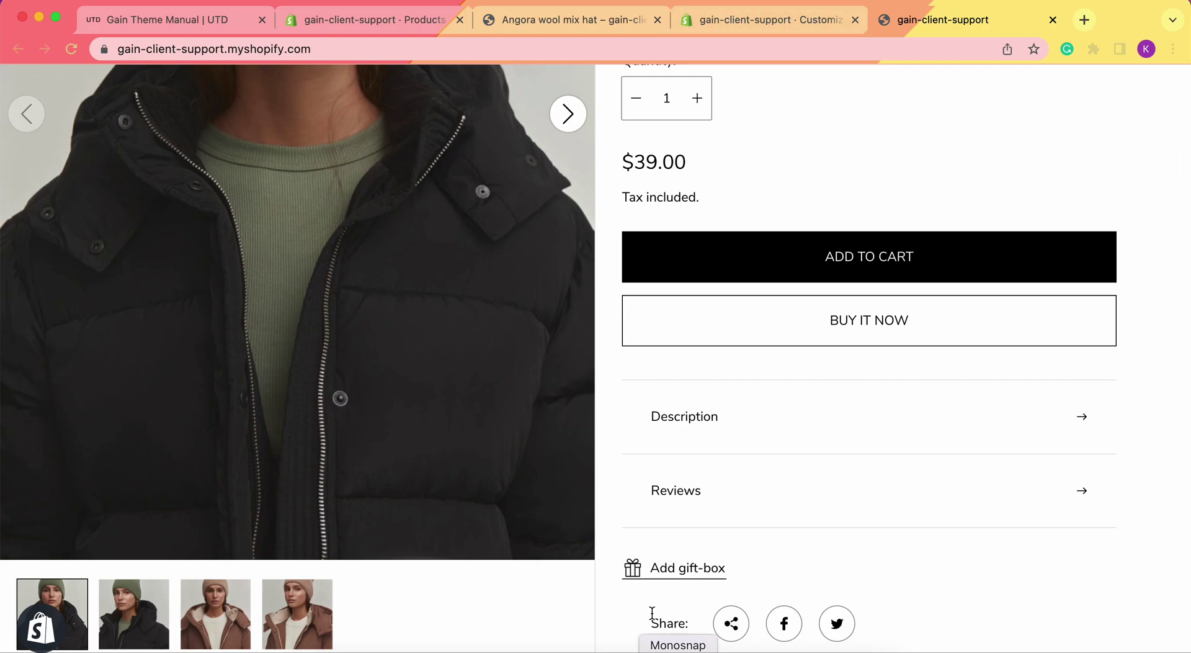
click(772, 16)
Step: Move the Gift wrap product block above Add to cart, save, and reload the storefront
click(62, 505)
drag(276, 563, 251, 456)
click(1155, 99)
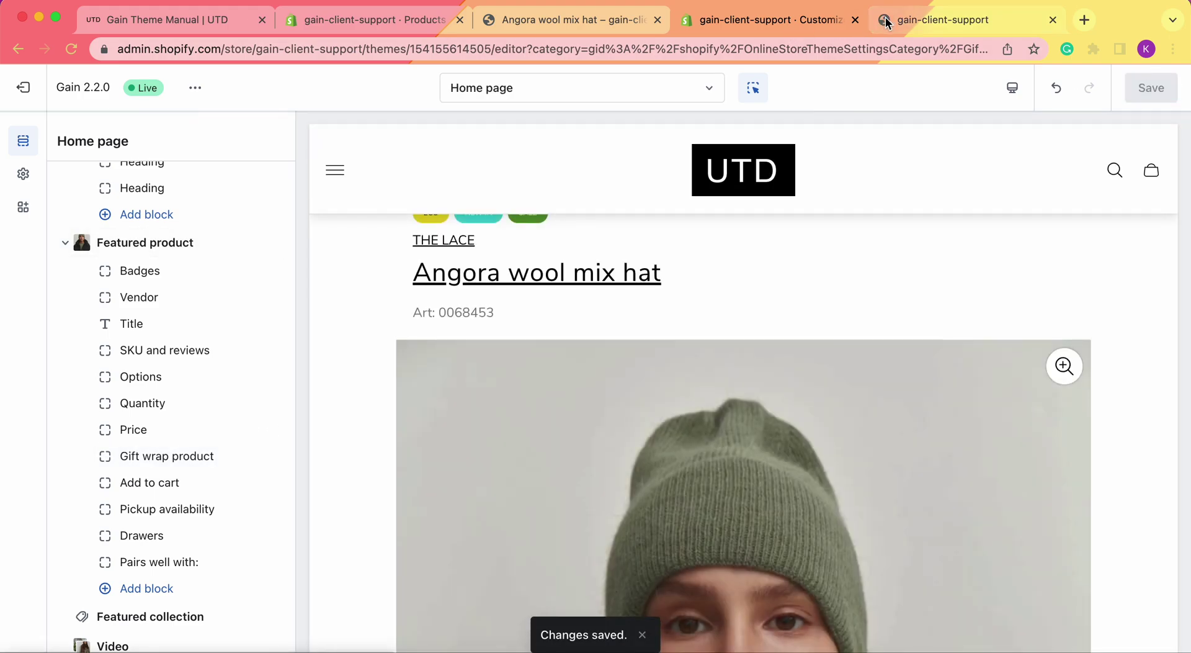
key(ctrl+Tab)
key(super+r)
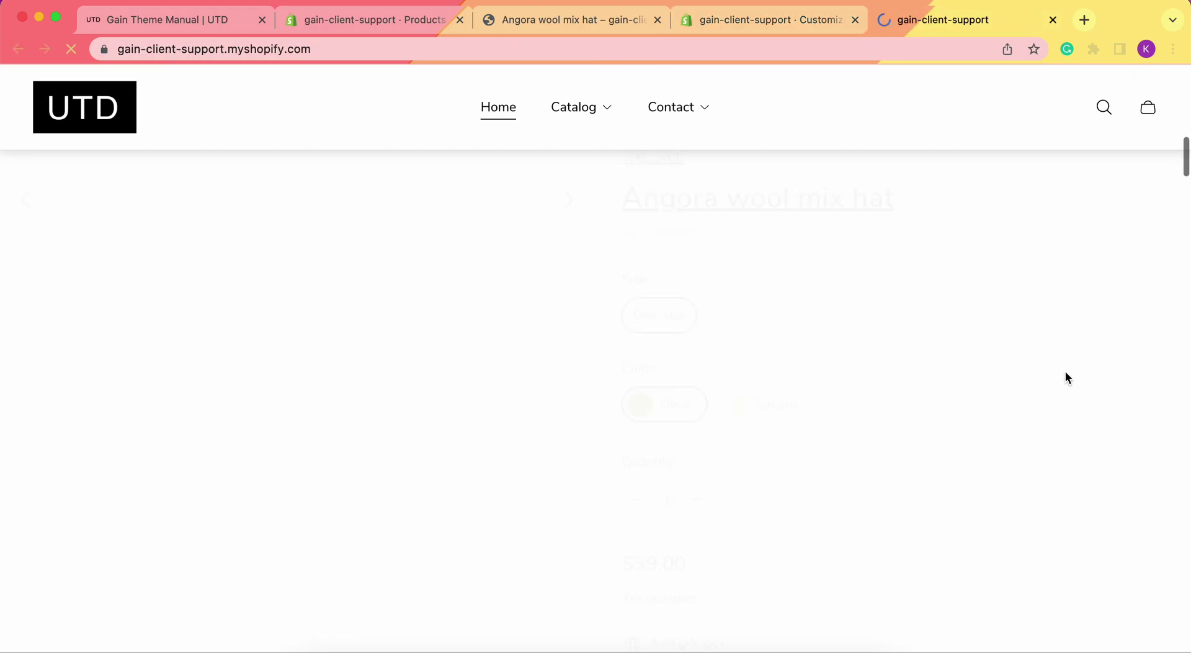
Step: On the storefront, add the Gift Box and the Angora wool mix hat to the cart
scroll(1066, 370, up, 5)
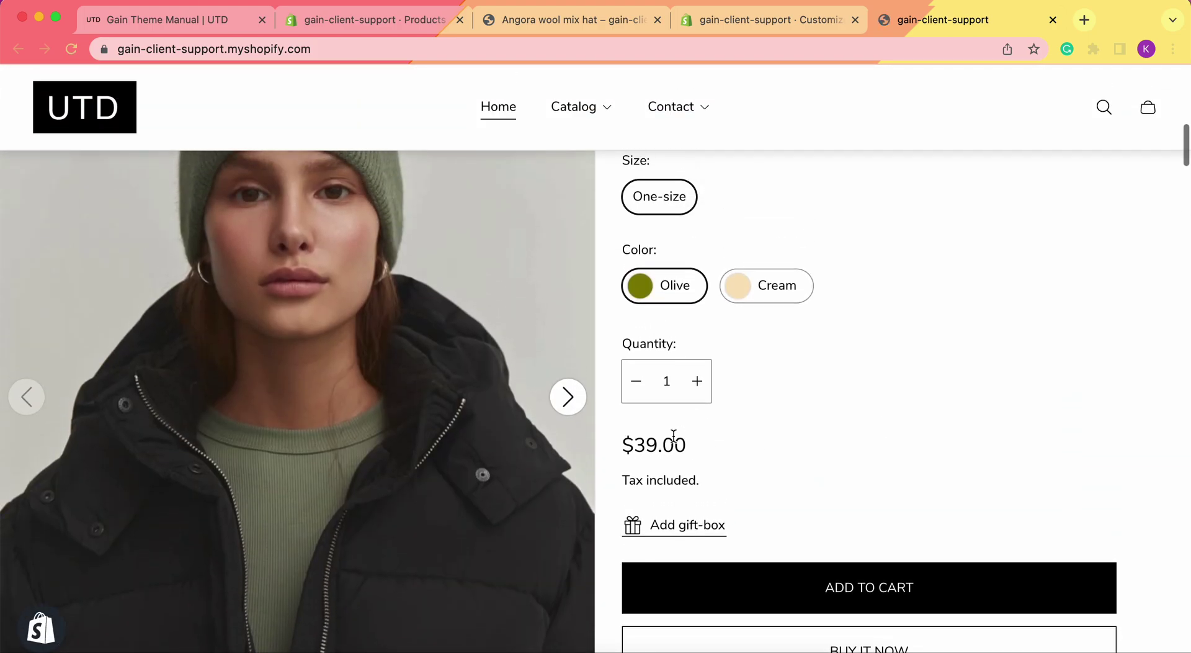
scroll(662, 441, down, 1)
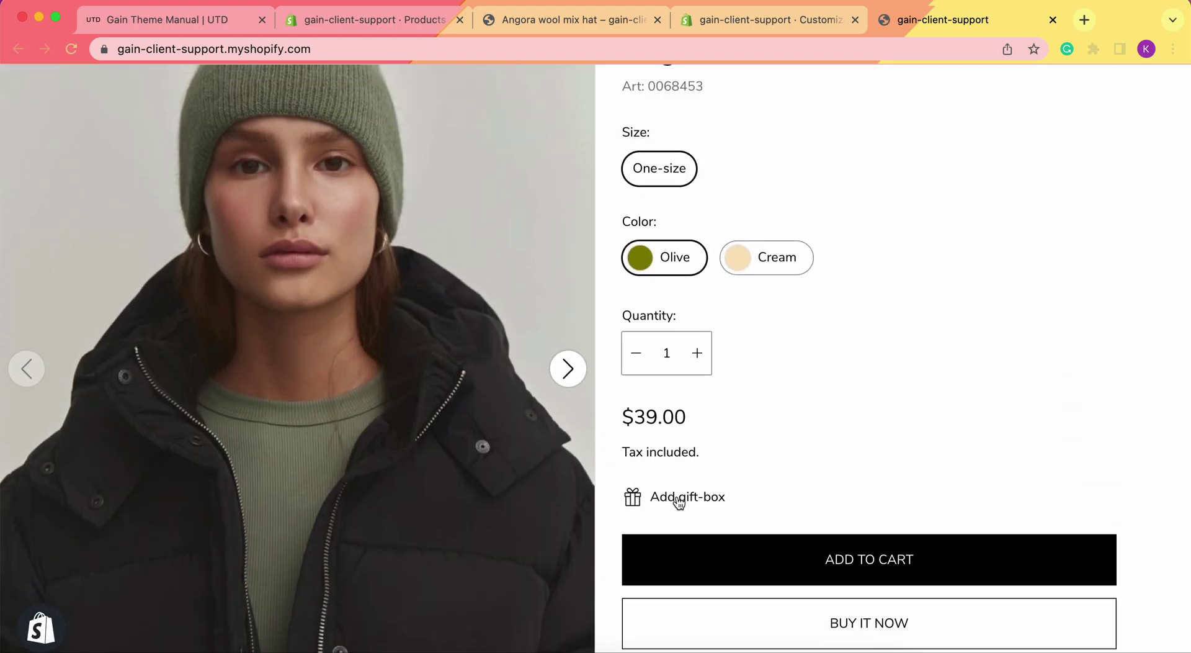
click(643, 504)
scroll(761, 462, down, 1)
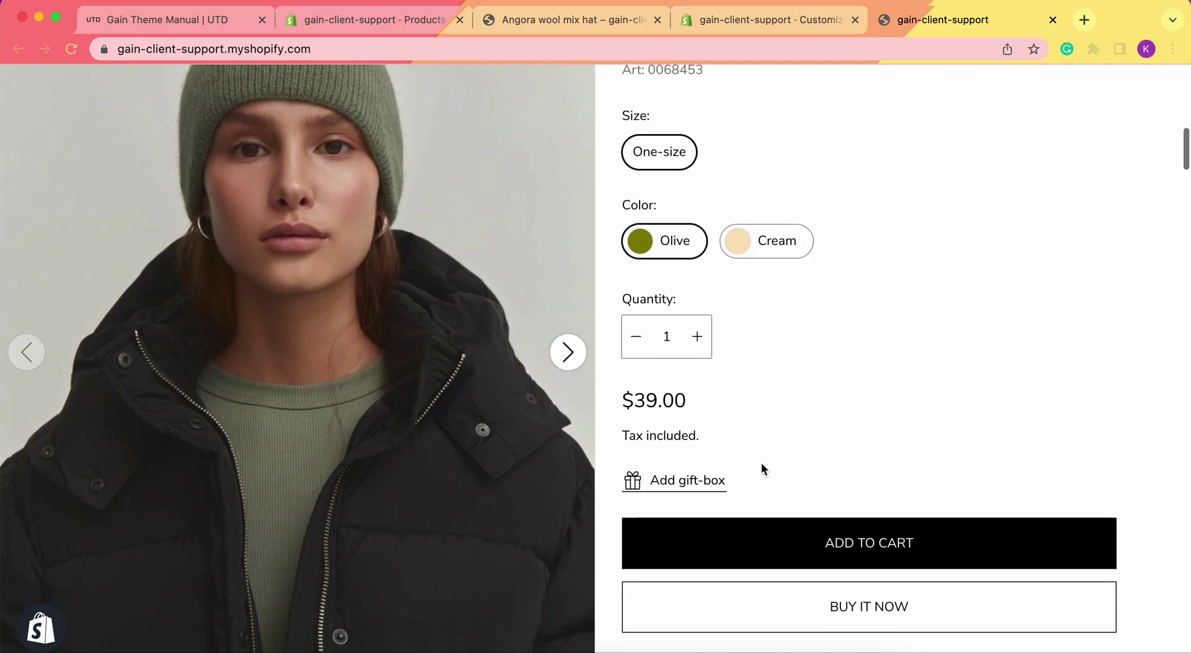
click(802, 541)
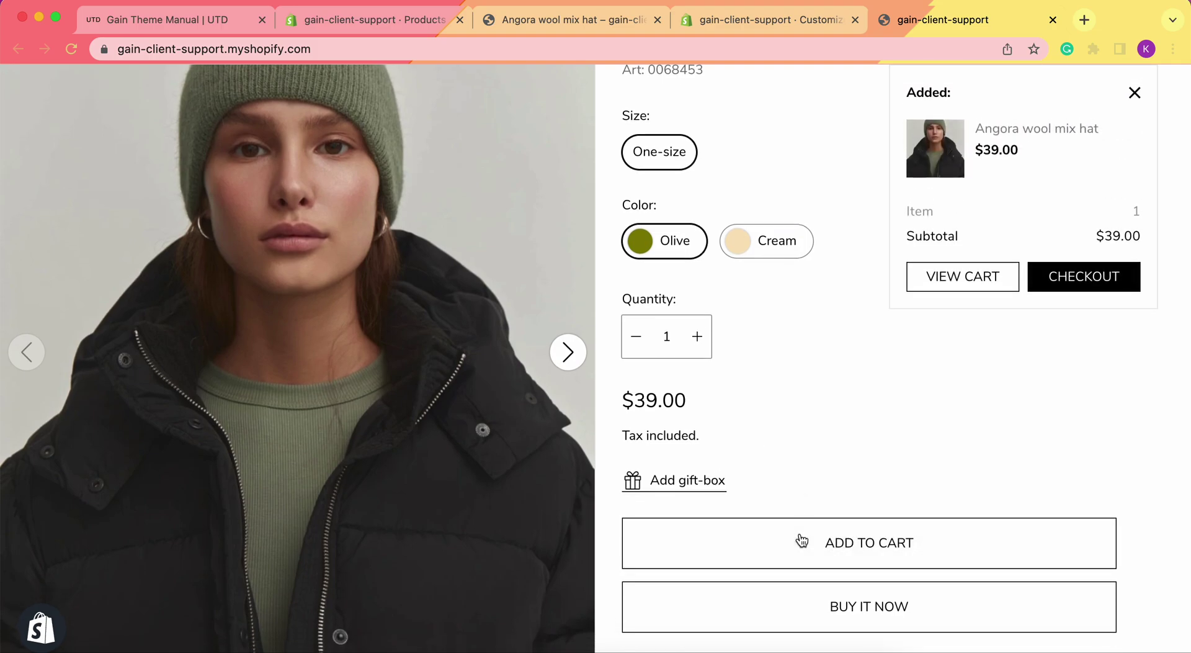
click(699, 488)
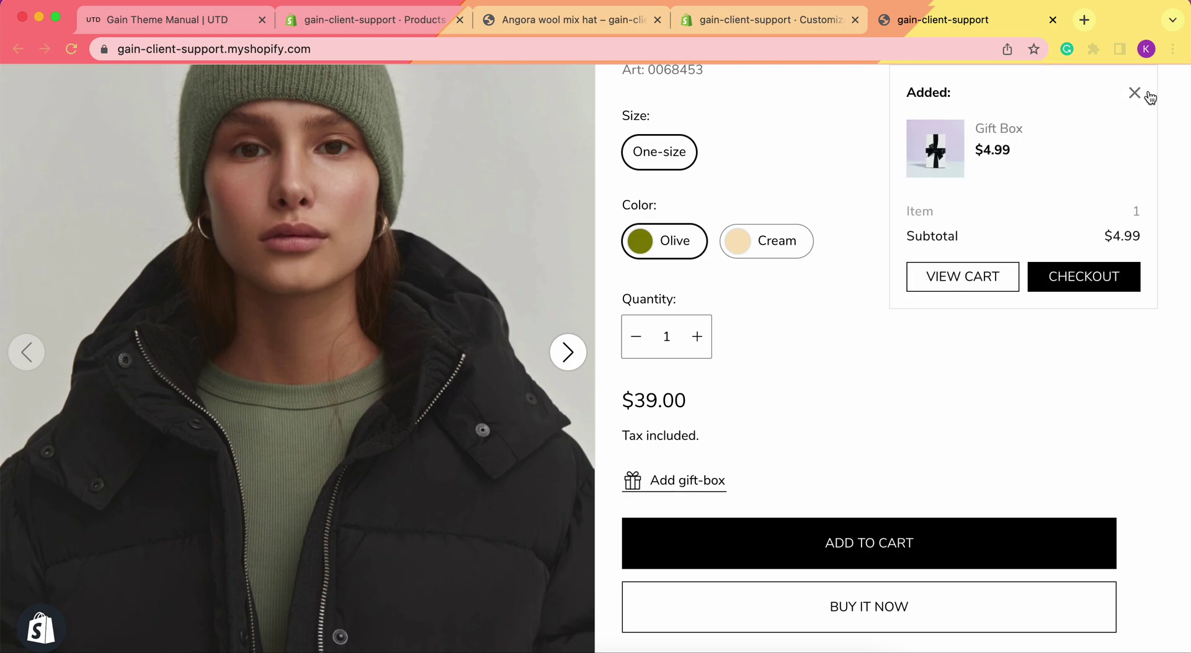
Step: Delete the Gift Box and hat from the cart drawer, leaving it empty
click(1134, 93)
scroll(1150, 100, up, 5)
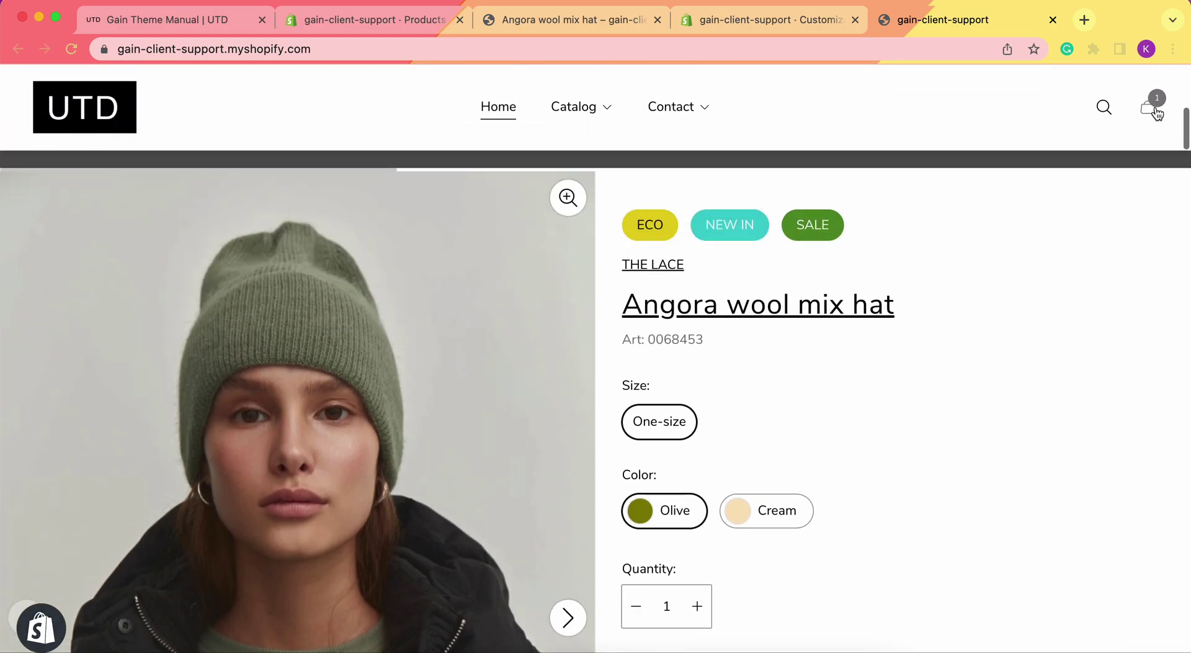
click(1151, 107)
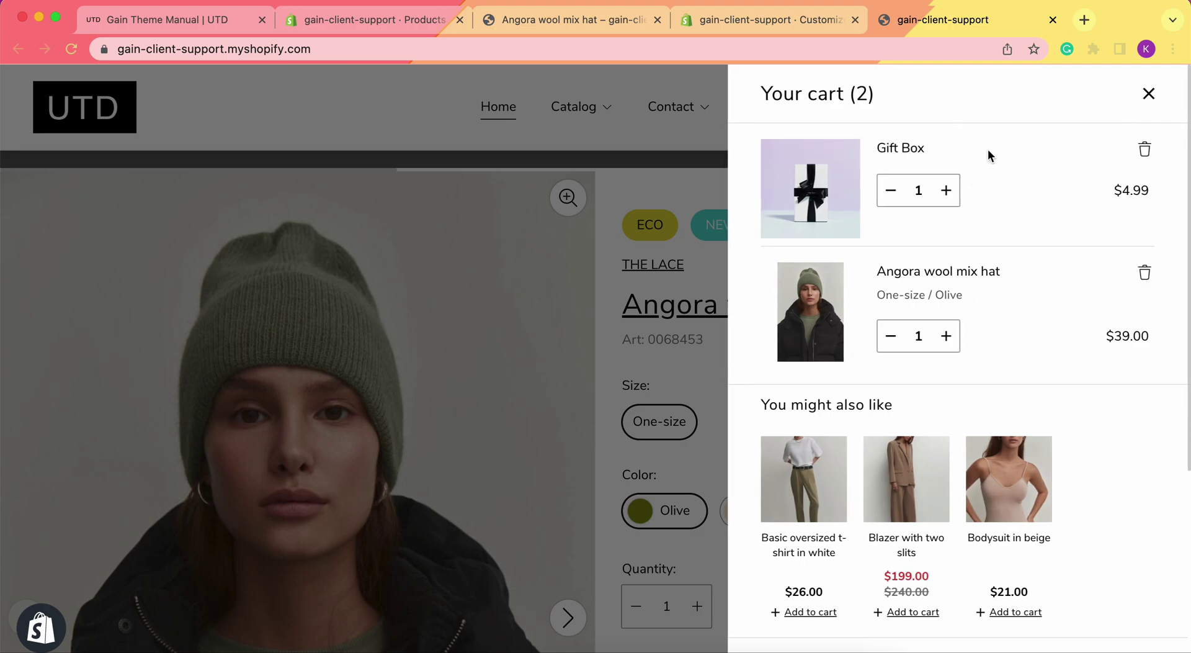
click(1145, 149)
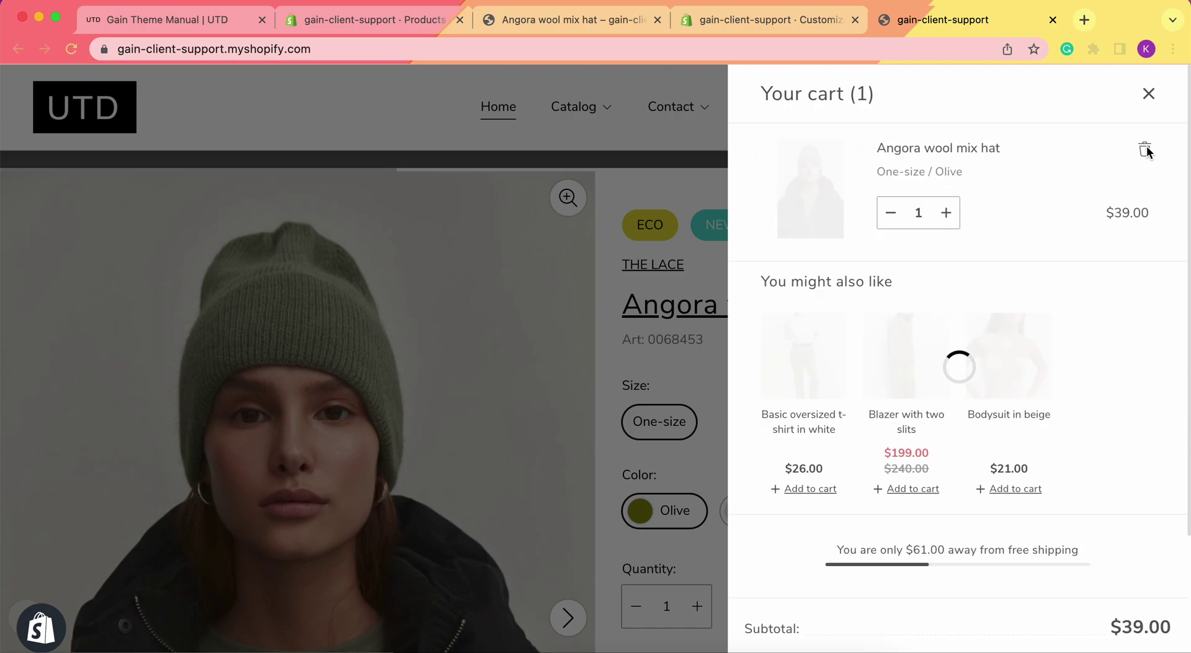
click(1147, 151)
click(1149, 93)
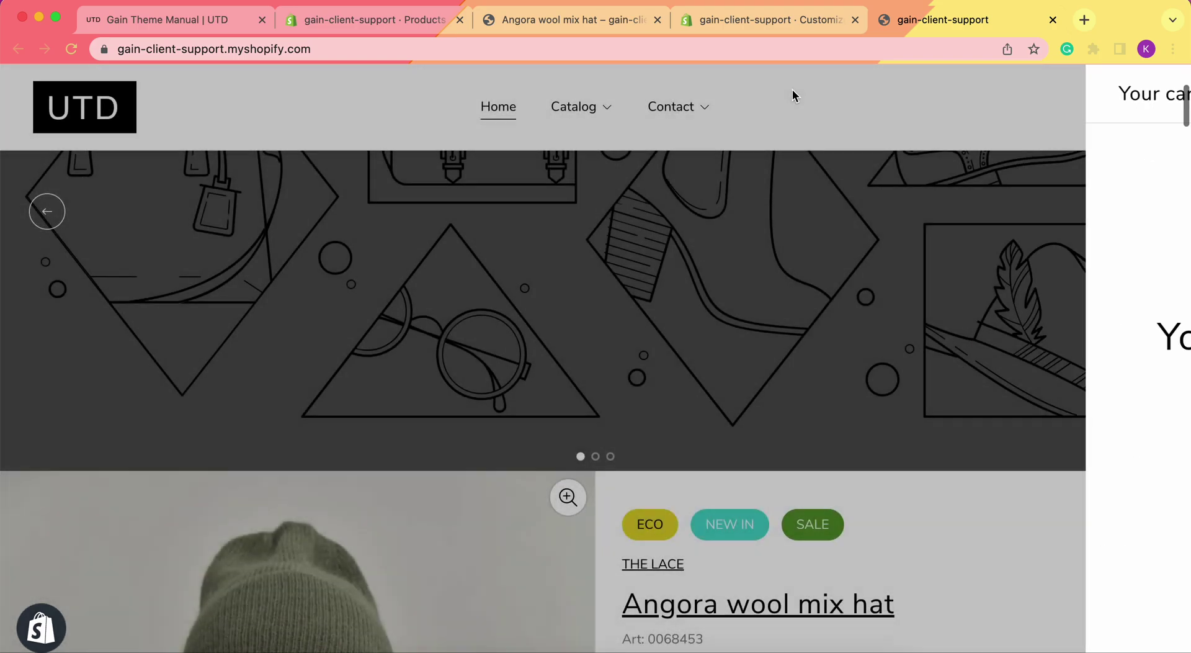
scroll(754, 106, down, 5)
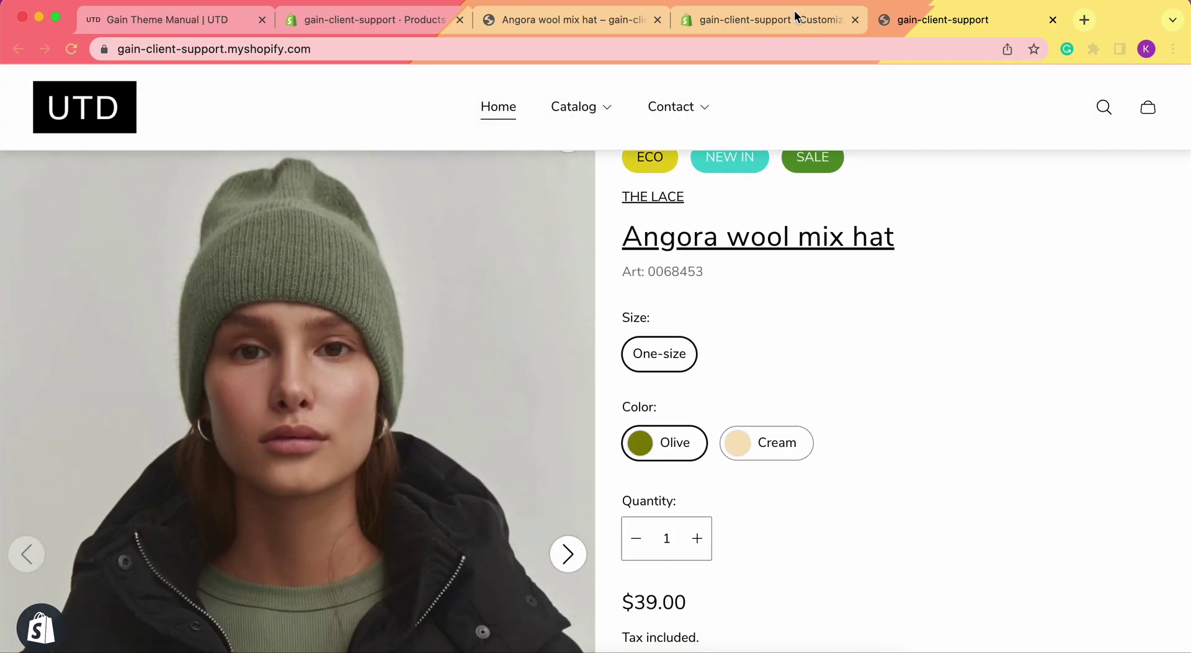
click(784, 21)
Step: Reopen the storefront cart drawer to confirm it is empty, then return to the editor
scroll(186, 207, up, 5)
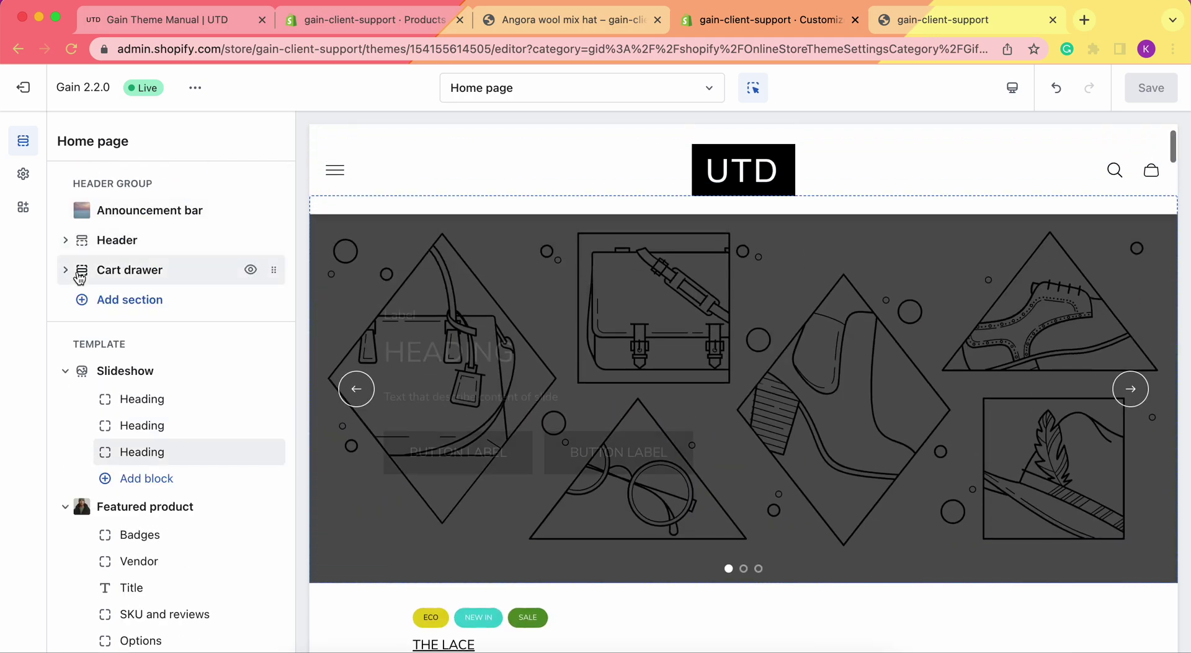
click(918, 20)
click(1148, 109)
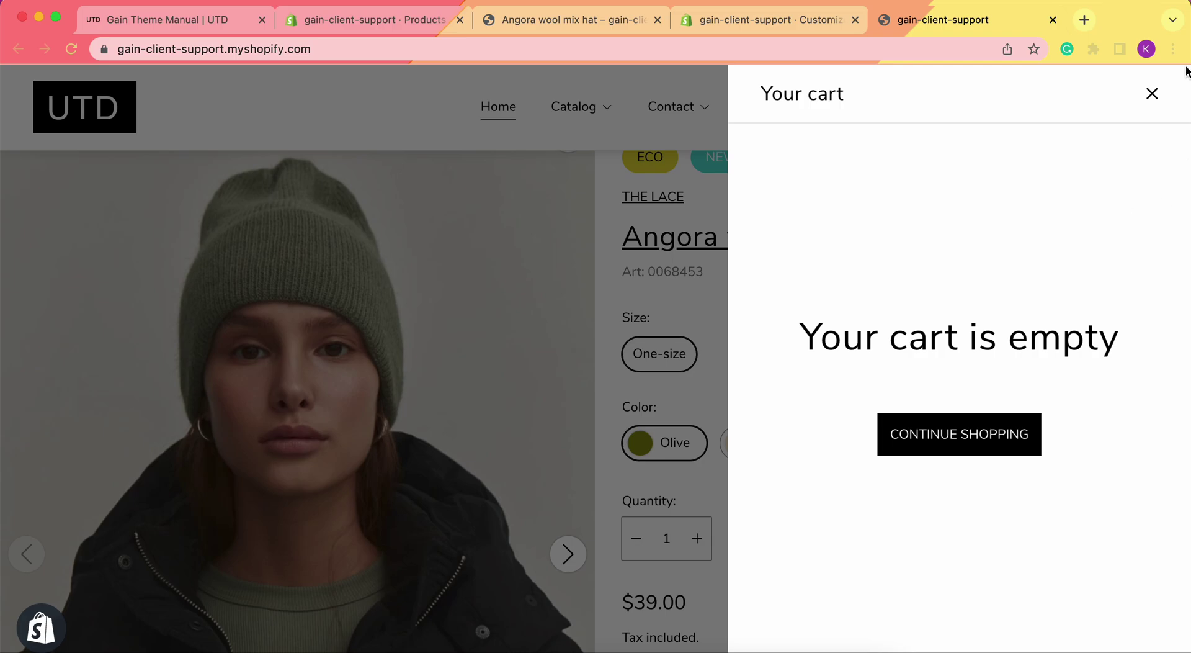
click(1151, 99)
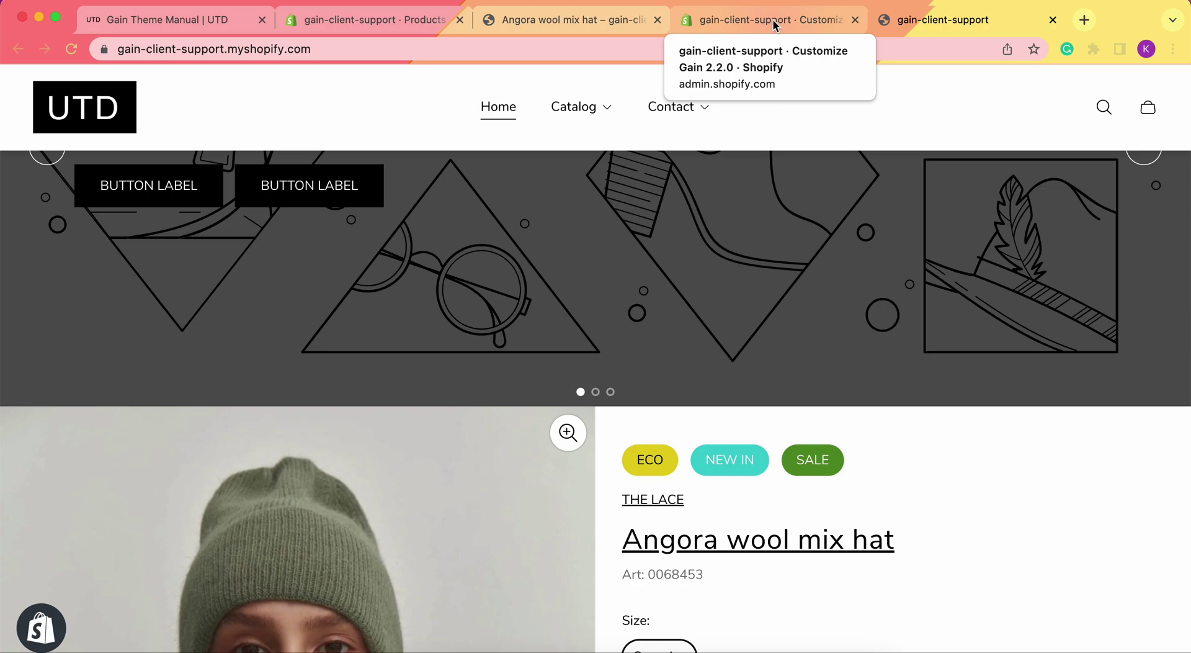
click(1148, 107)
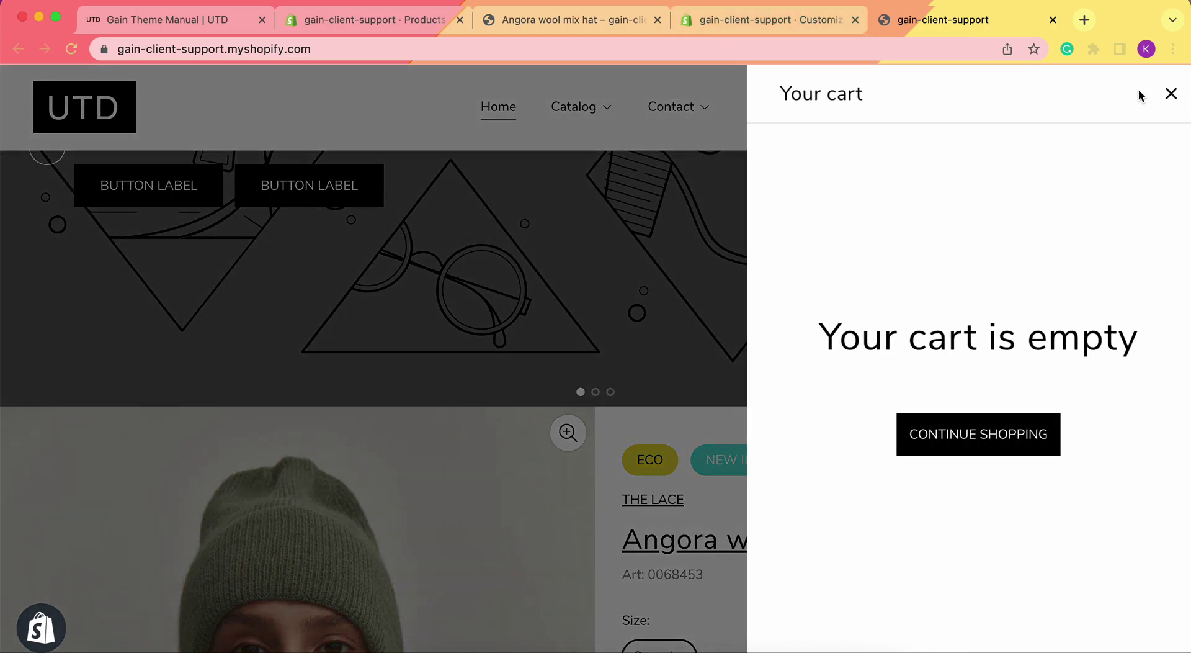
click(670, 95)
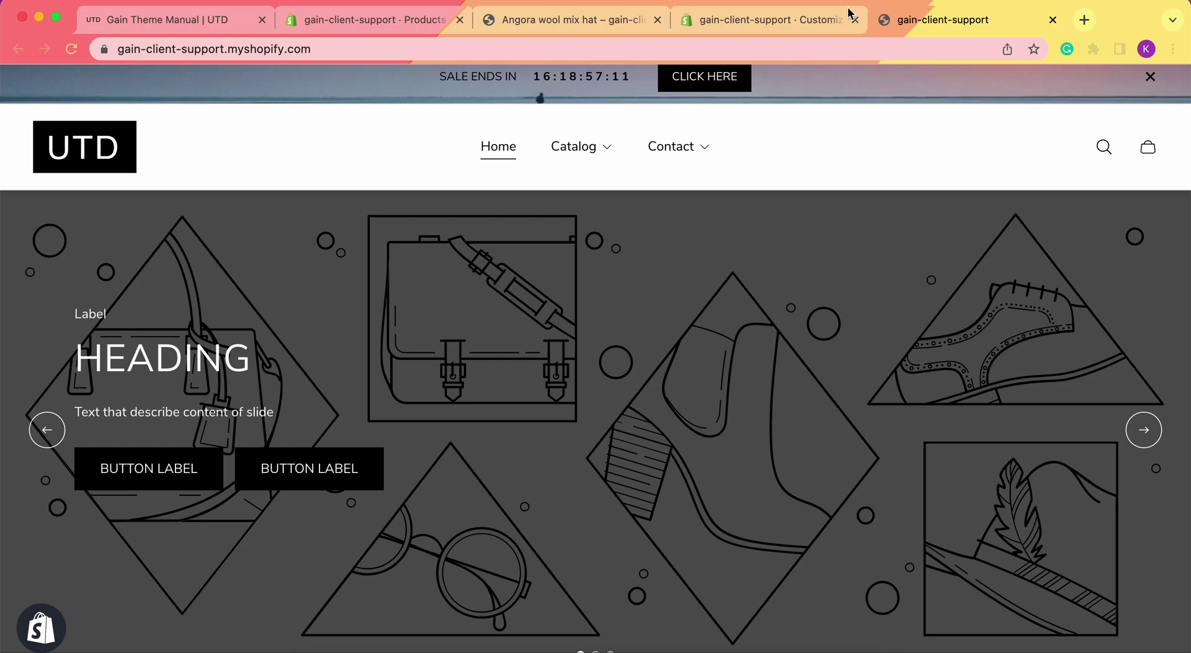
click(769, 20)
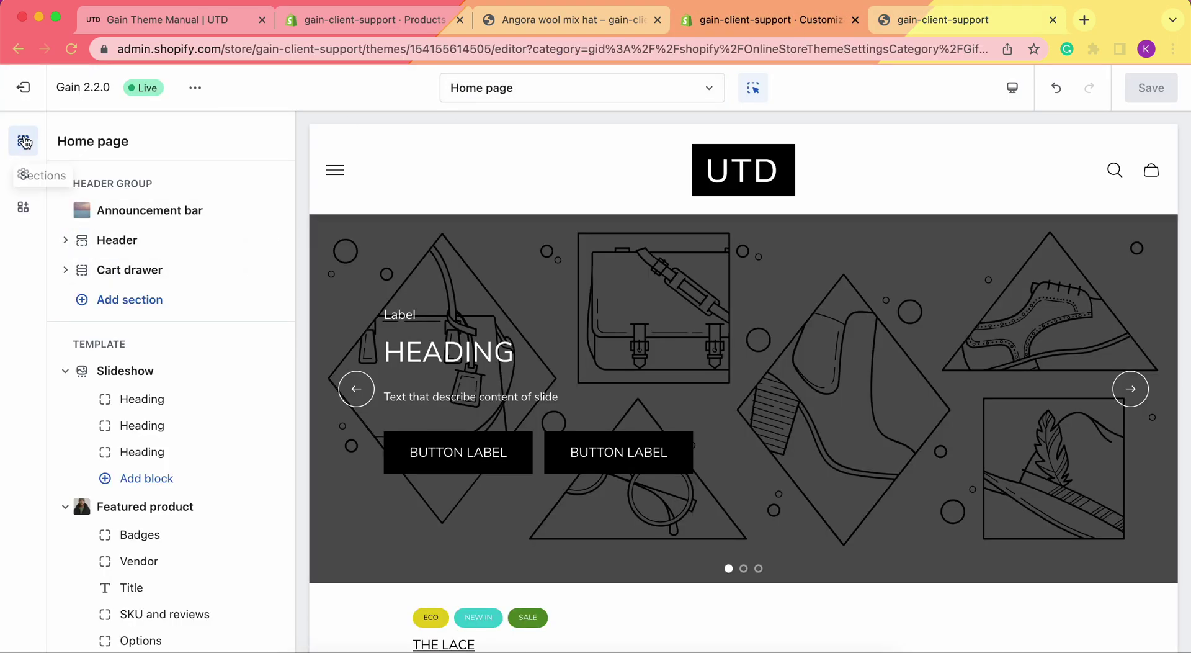
Step: Enable Show gift wrap button in the Cart drawer settings and save
click(123, 270)
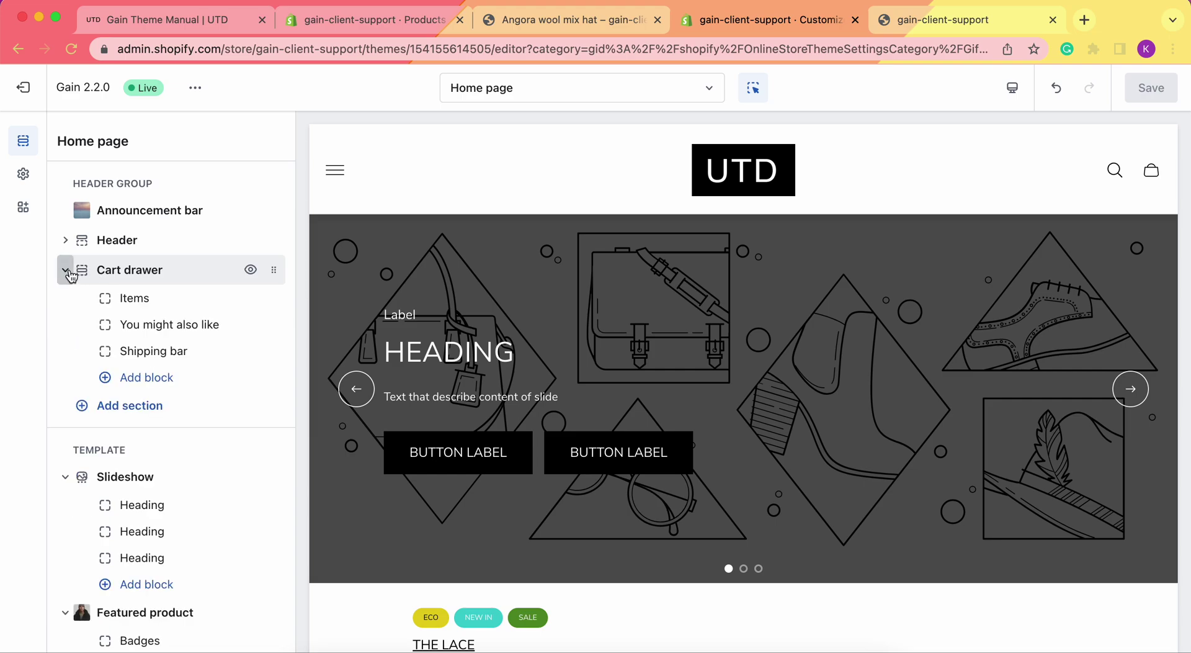
click(149, 271)
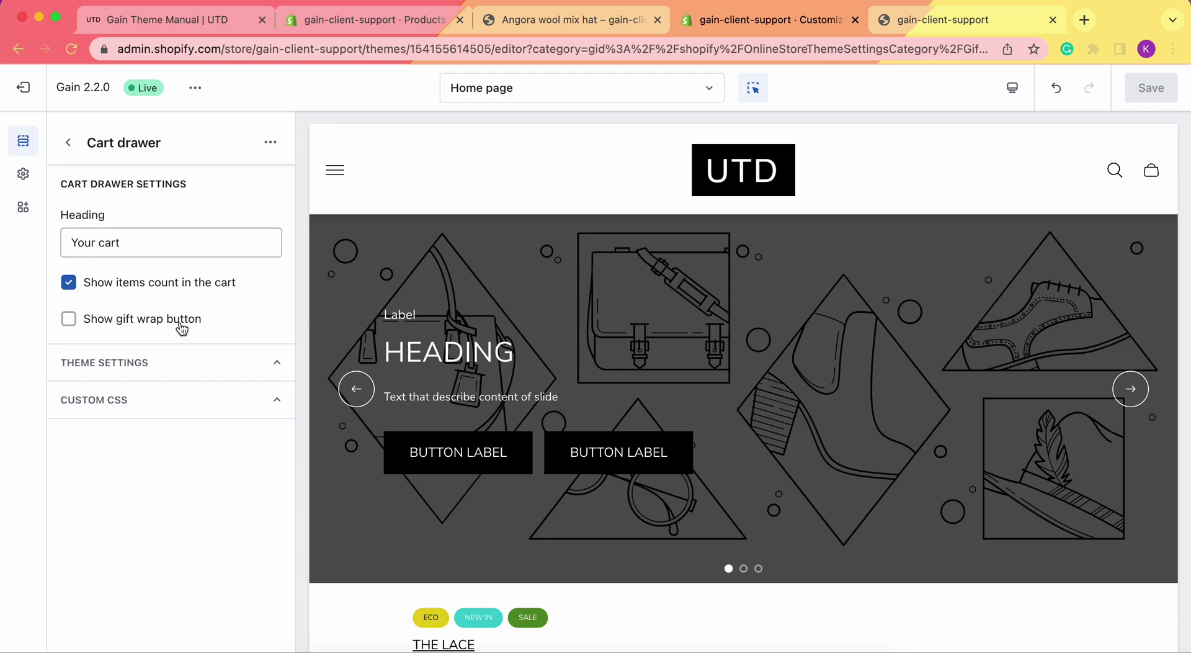
click(68, 320)
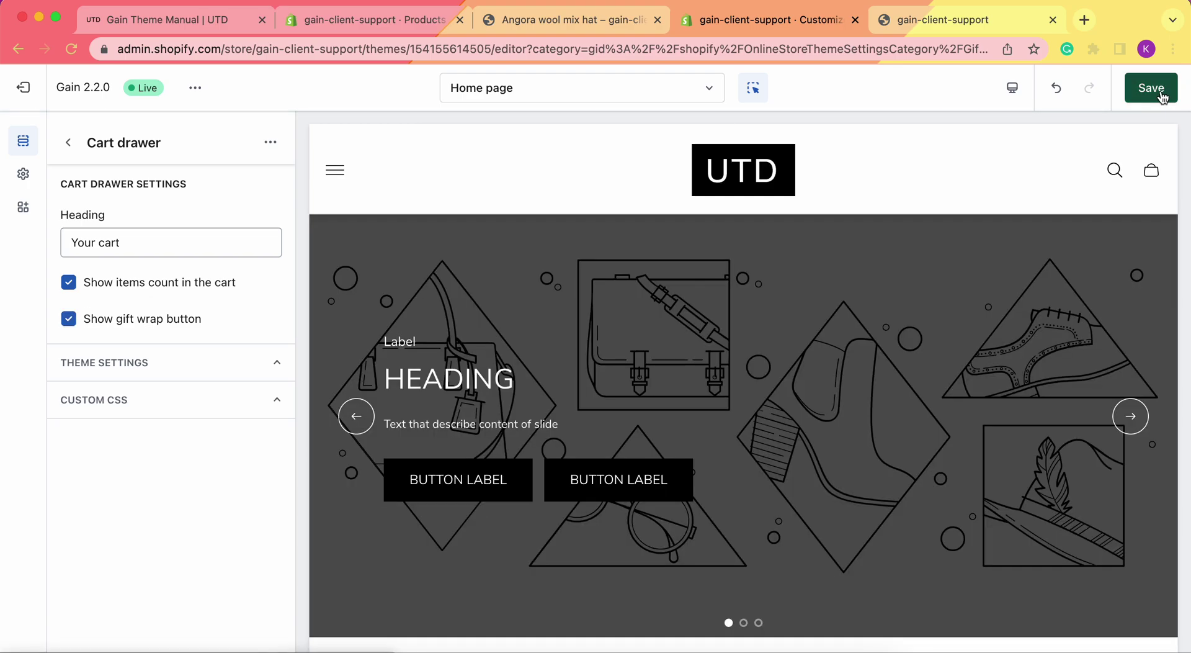
click(1161, 93)
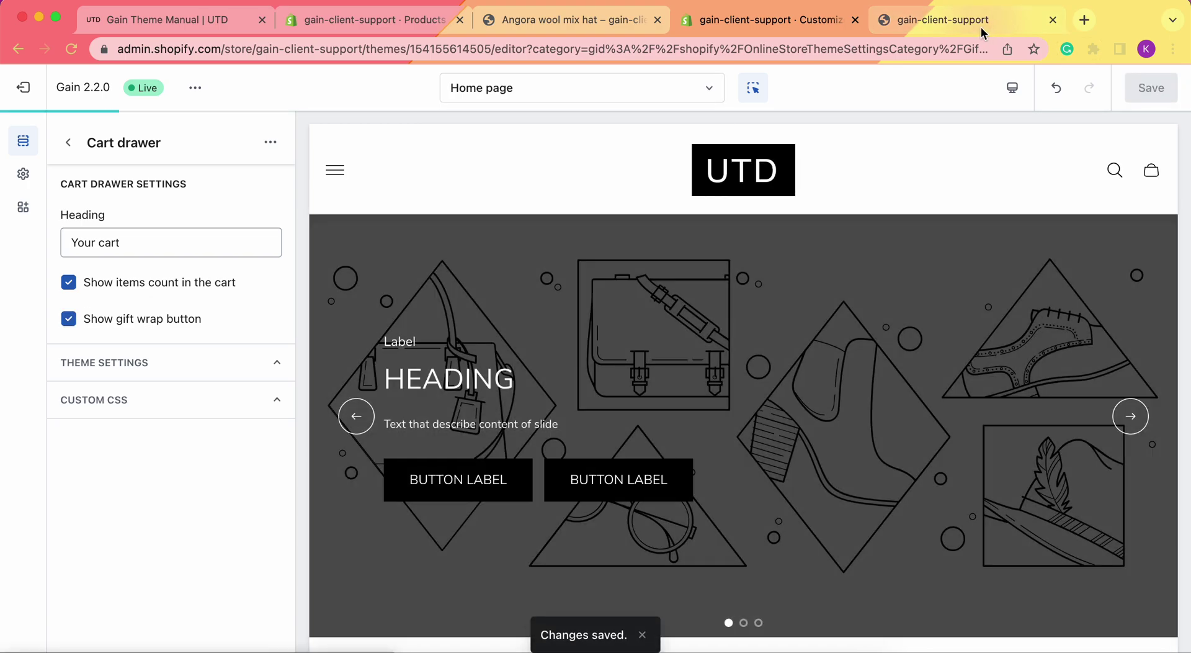
click(981, 27)
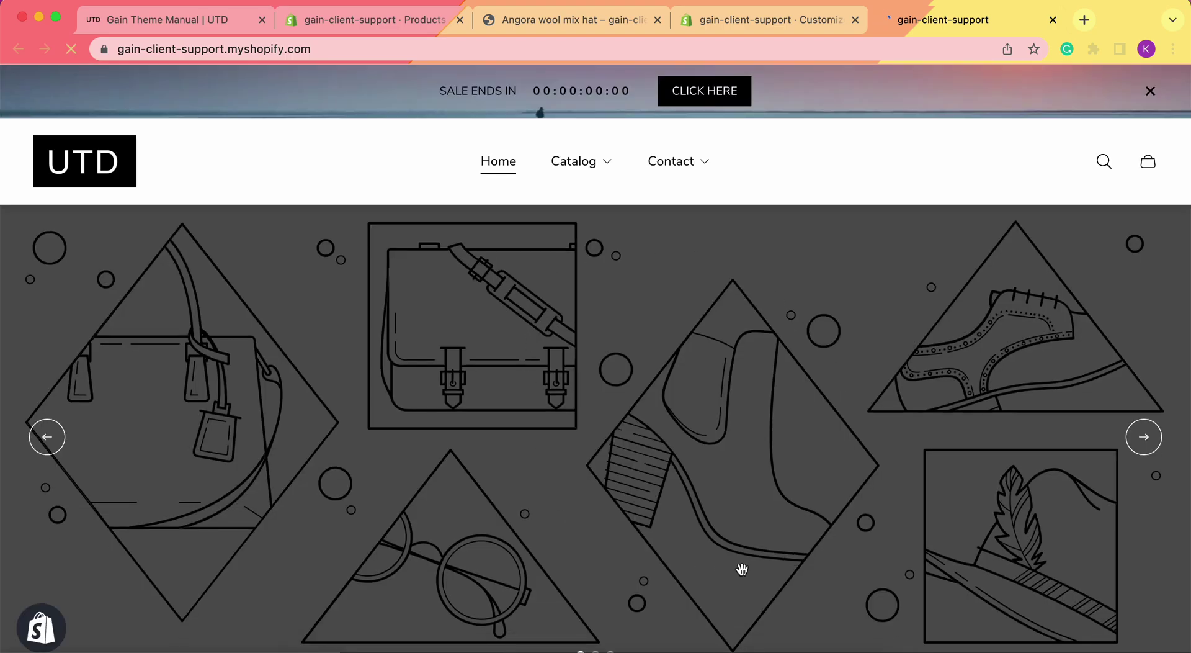
Step: Add the Angora wool mix hat to the cart from its product page
scroll(787, 414, down, 10)
scroll(787, 416, down, 3)
scroll(843, 466, up, 1)
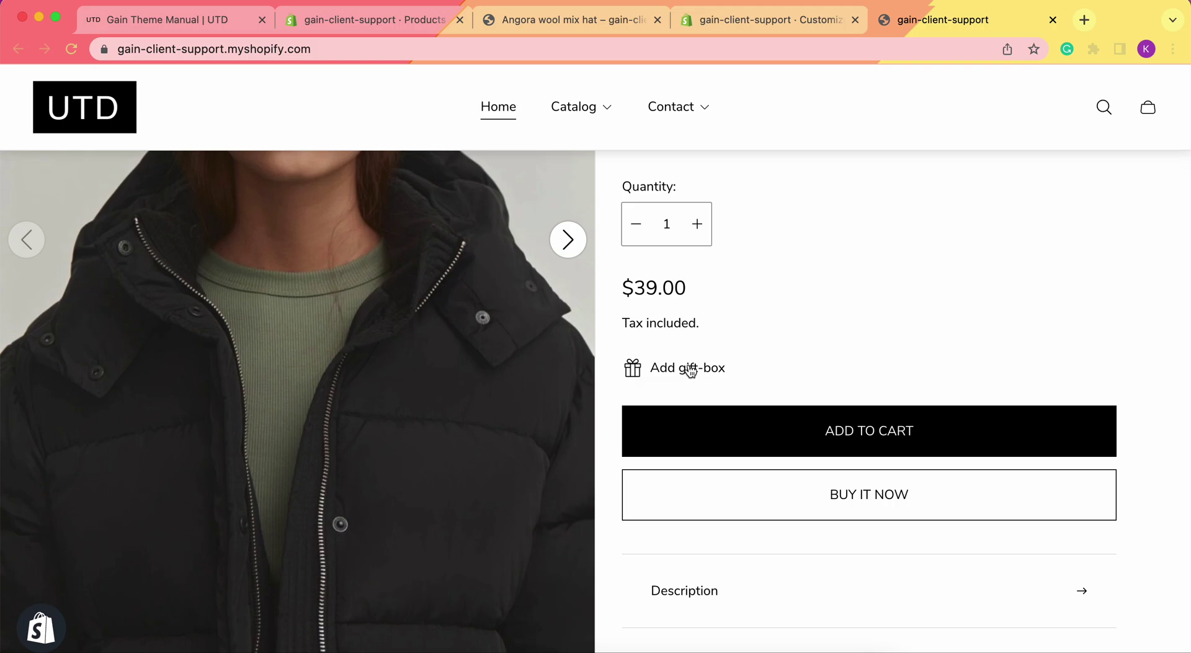
click(867, 439)
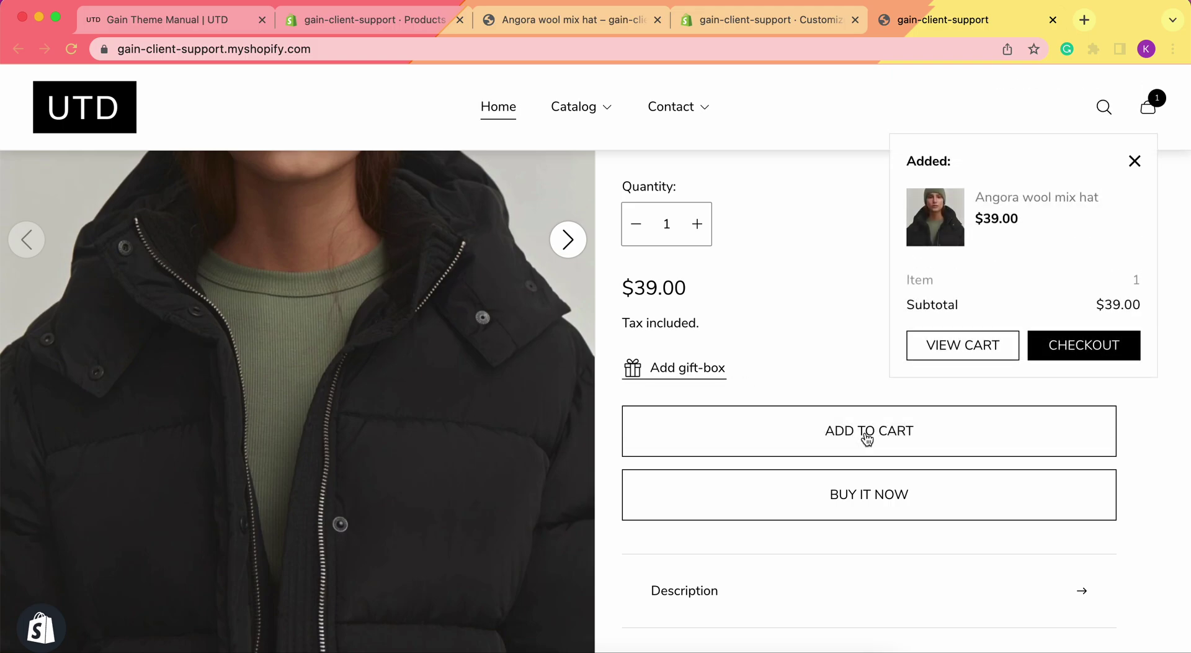
Step: Add the Gift Box to the cart from inside the cart drawer
click(1148, 107)
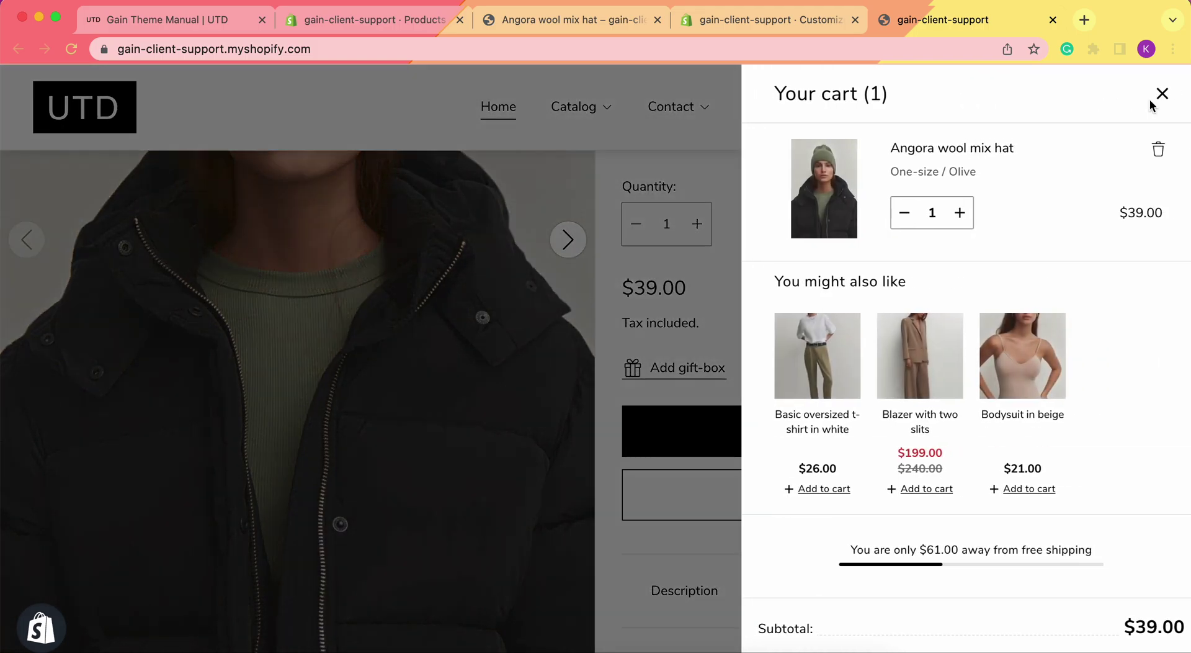
scroll(962, 276, down, 3)
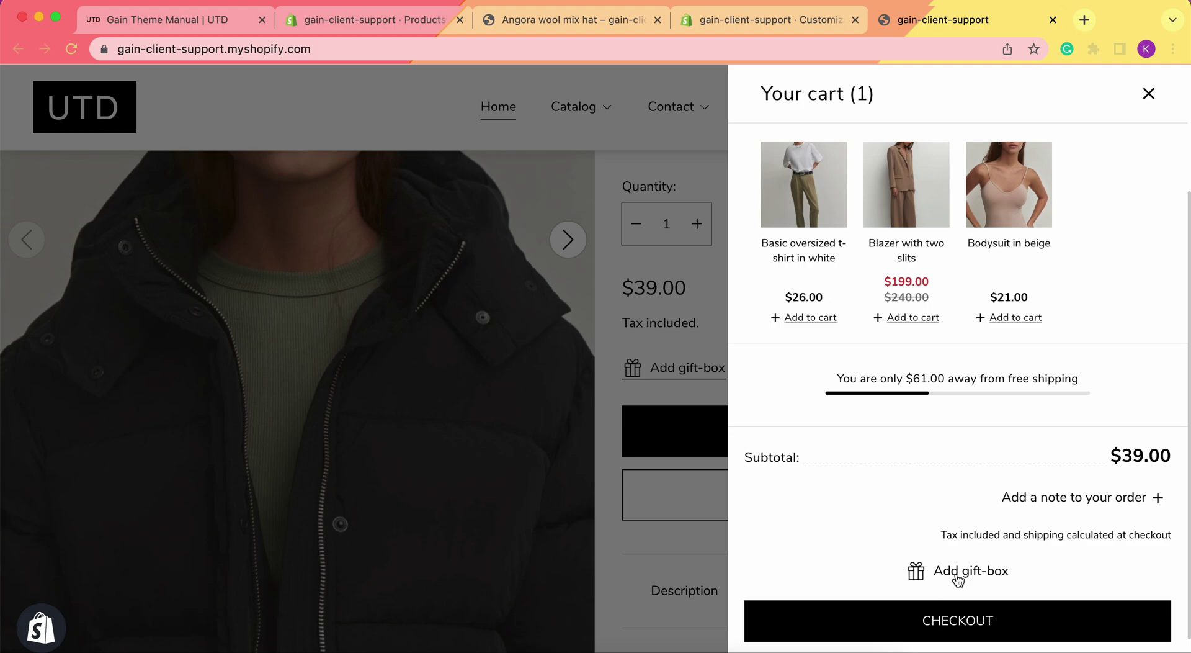
click(959, 574)
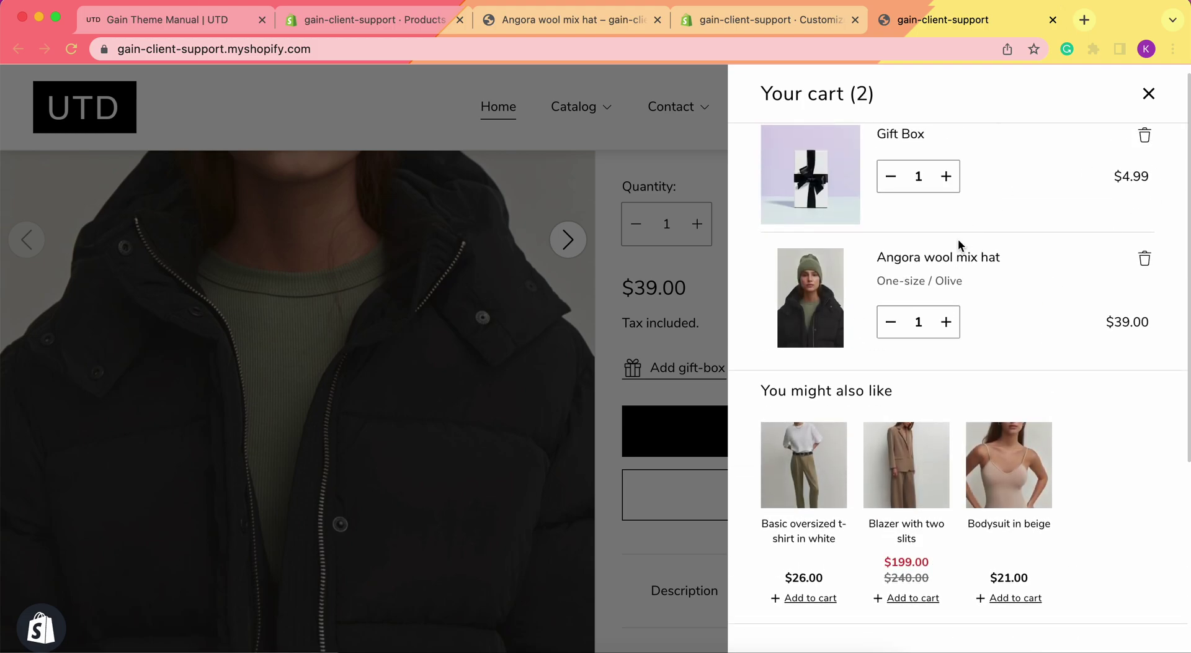
scroll(949, 266, up, 1)
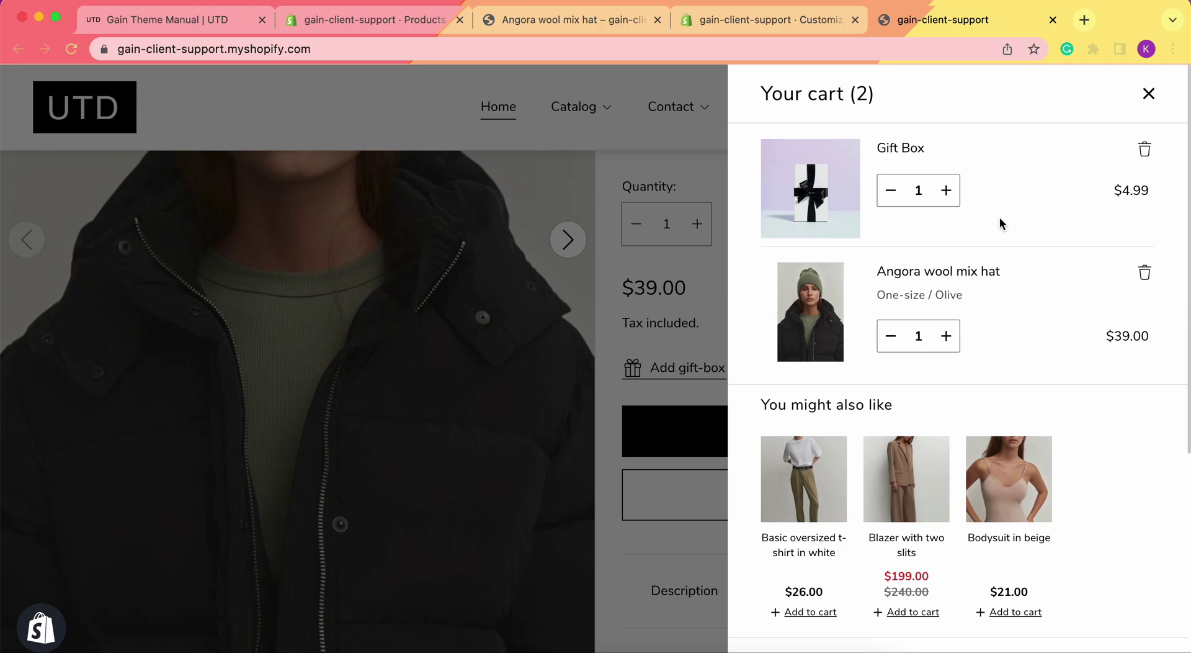
scroll(1045, 240, down, 3)
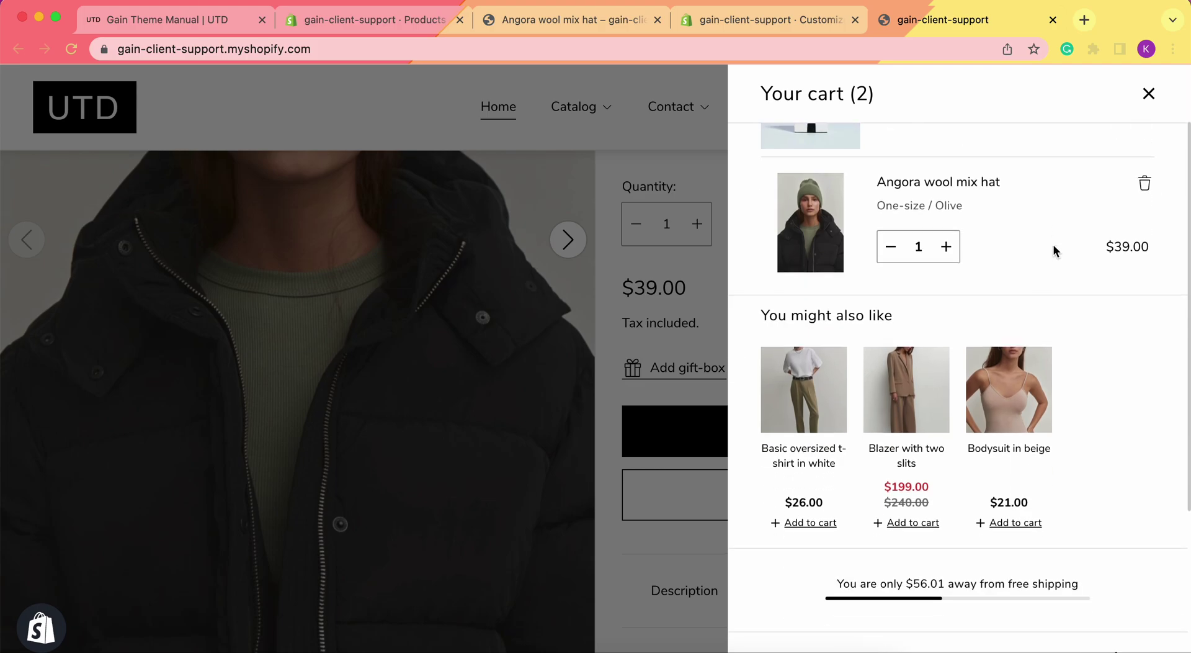
Step: Close the cart drawer and switch to the Gain Theme Manual's Gift wrap docs
click(1162, 103)
scroll(657, 323, up, 1)
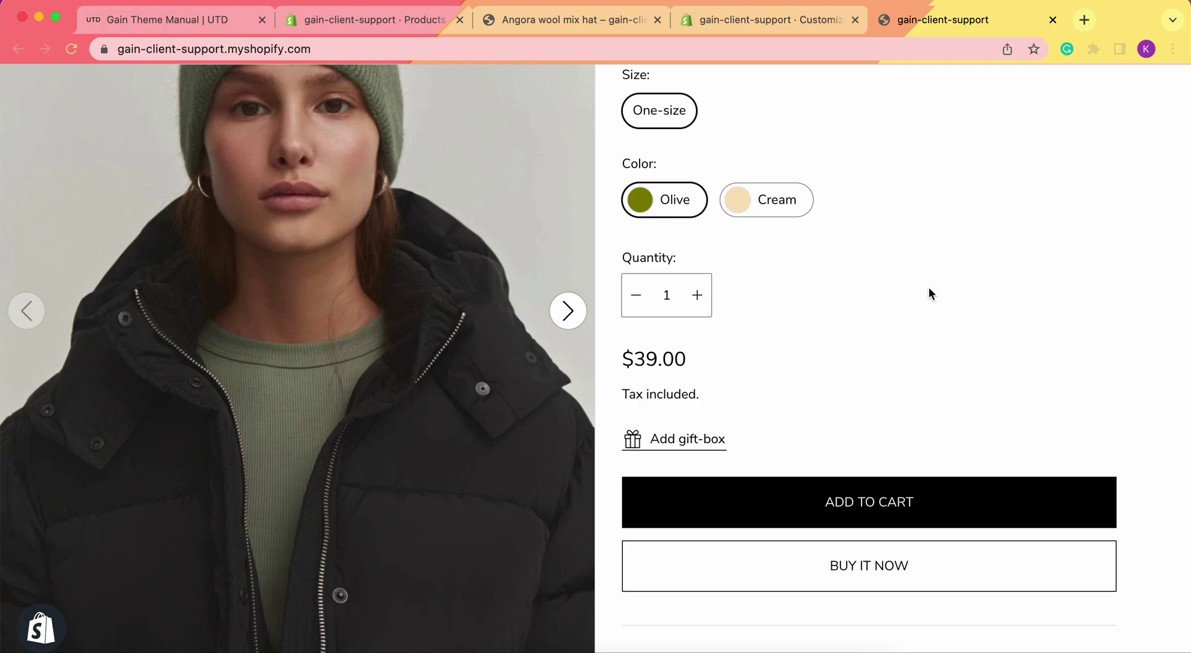
click(118, 19)
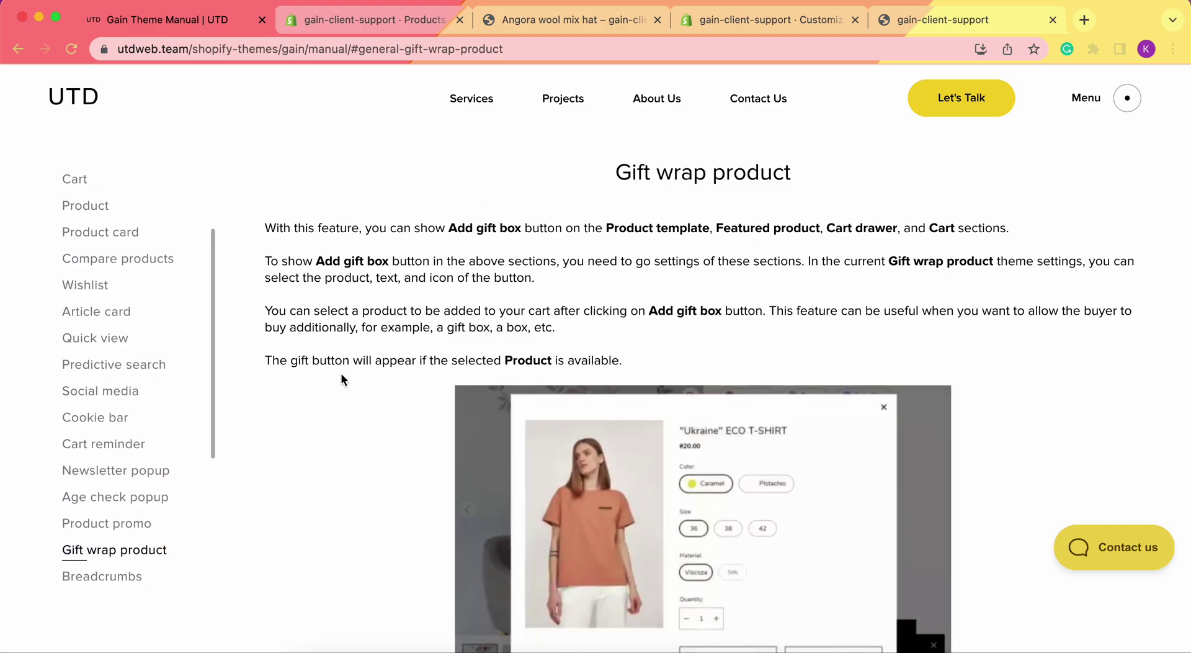